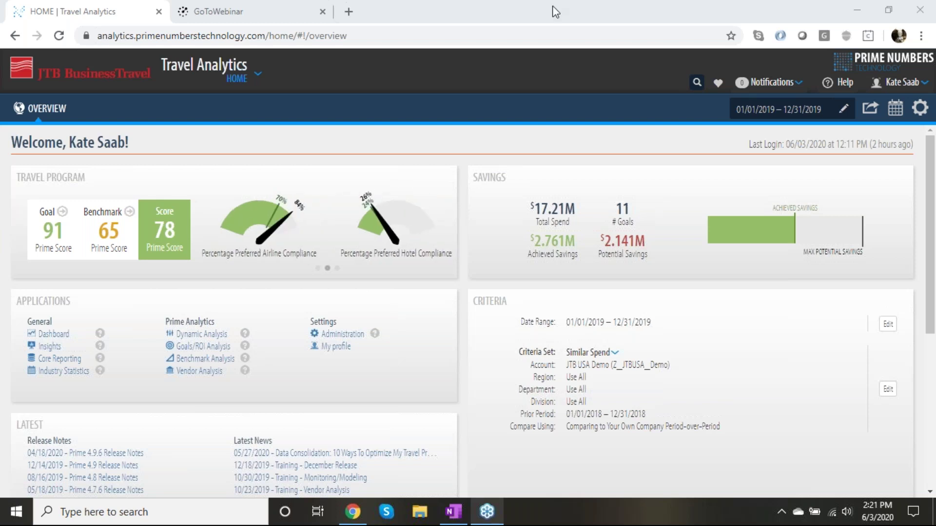
Step: Open the module navigation dropdown next to Travel Analytics HOME
left_click(257, 82)
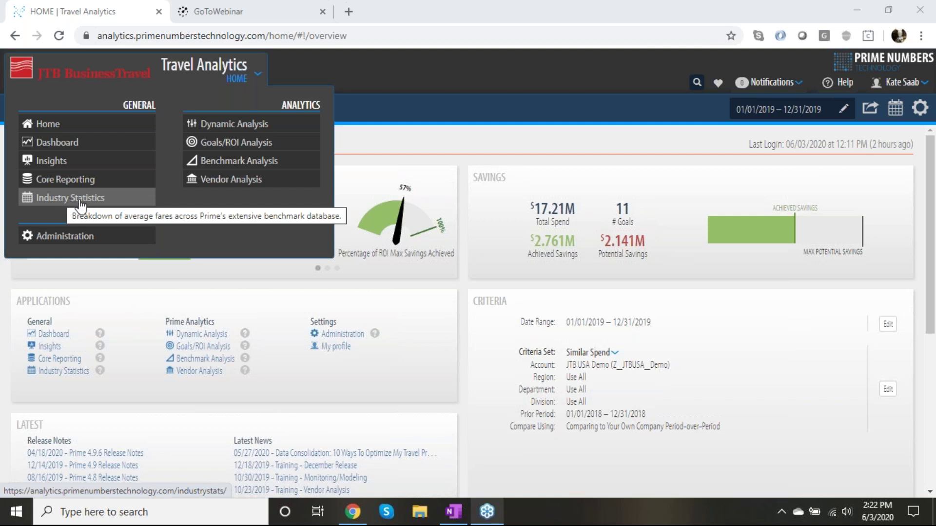
Step: Go to Goals/ROI Analysis and expand Acceptance of Lowest Fare's ROI savings analysis
left_click(296, 148)
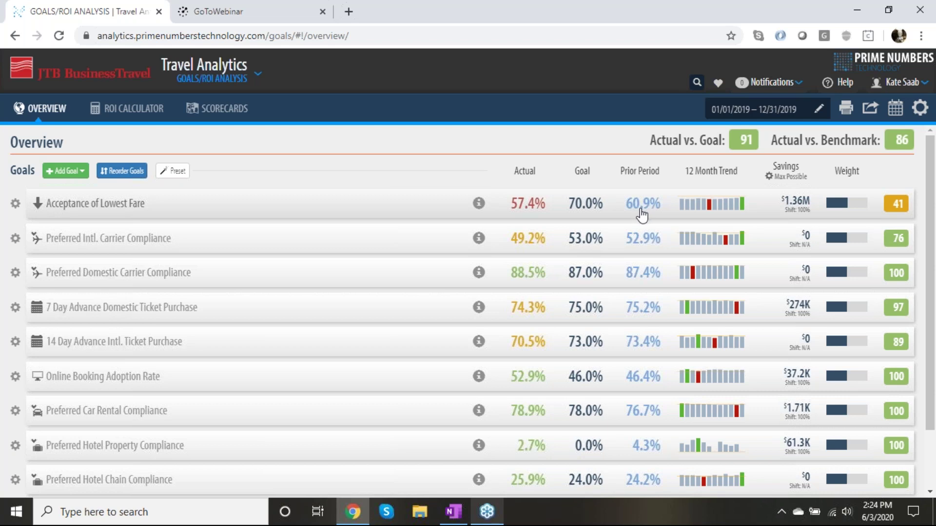
left_click(368, 209)
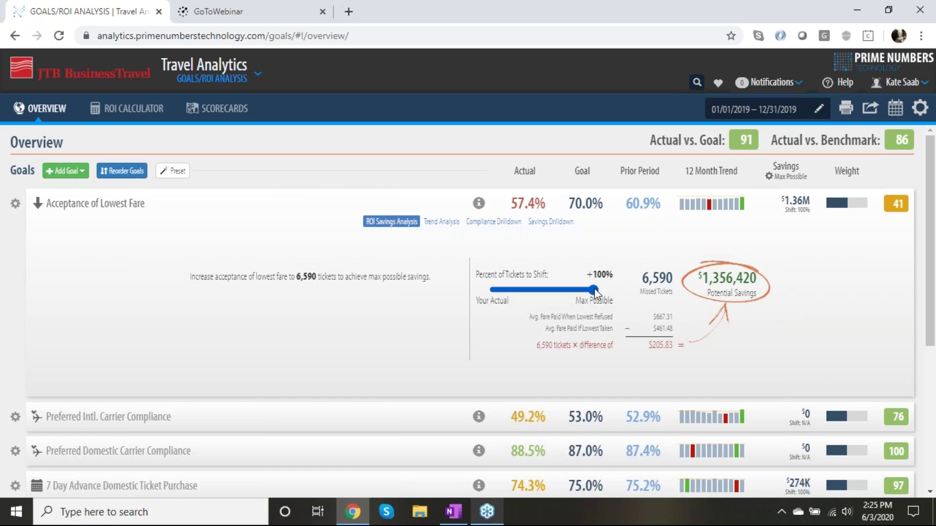
Step: Lower Acceptance of Lowest Fare's ticket shift to +19%: 1,252 tickets, $257,699 potential savings
left_click_drag(595, 289, 515, 290)
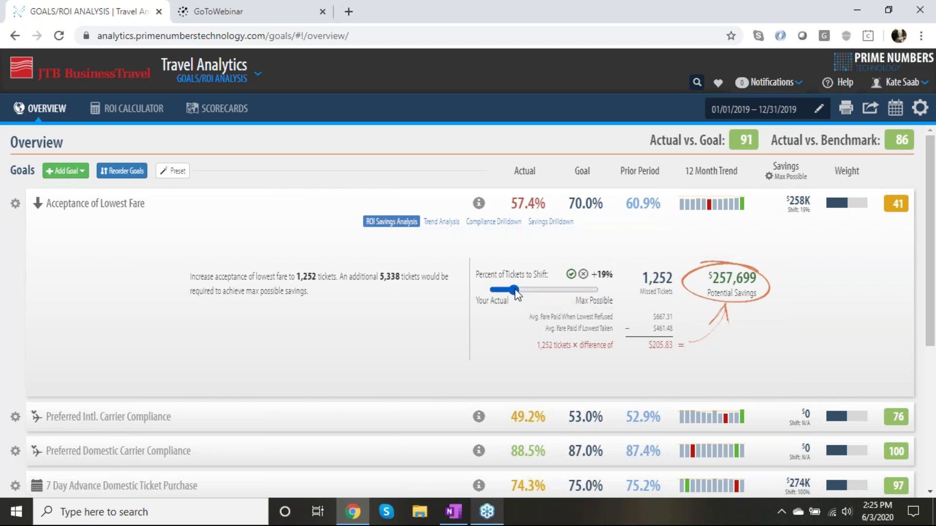
left_click(571, 275)
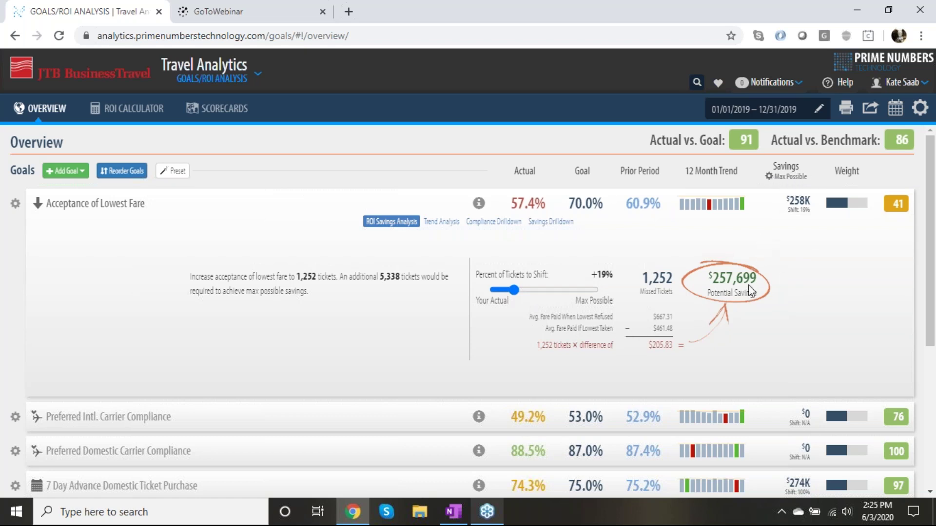
left_click(770, 176)
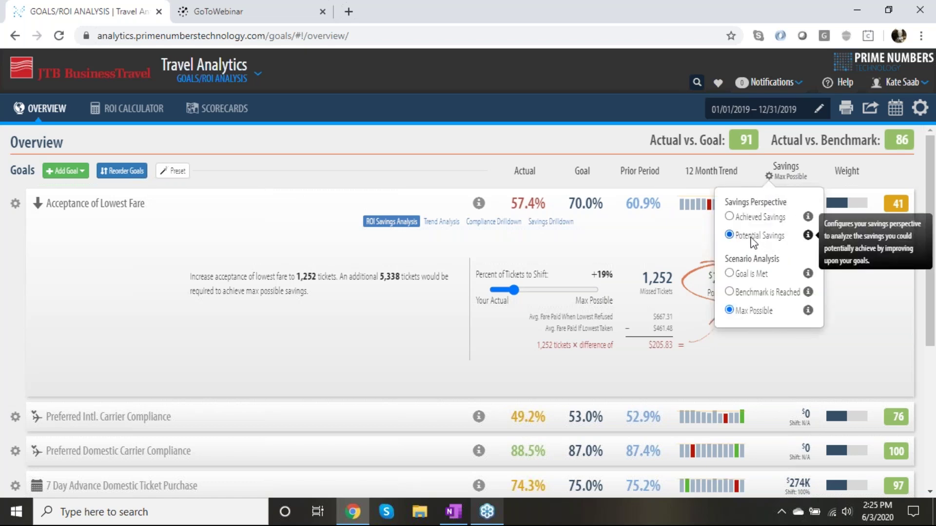
Step: Try the Benchmark is Reached savings scenario, then settle on Goal is Met (370 tickets, $76,157)
mouse_move(808, 311)
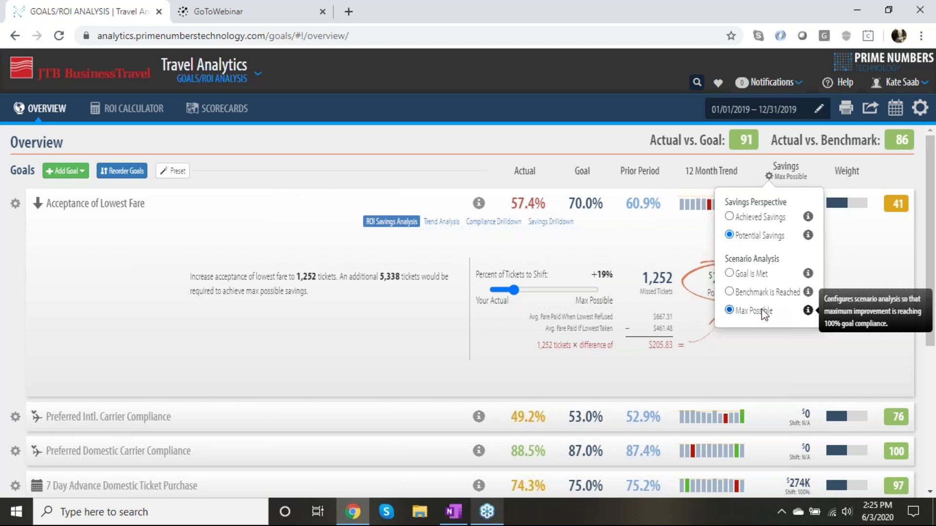
left_click(744, 294)
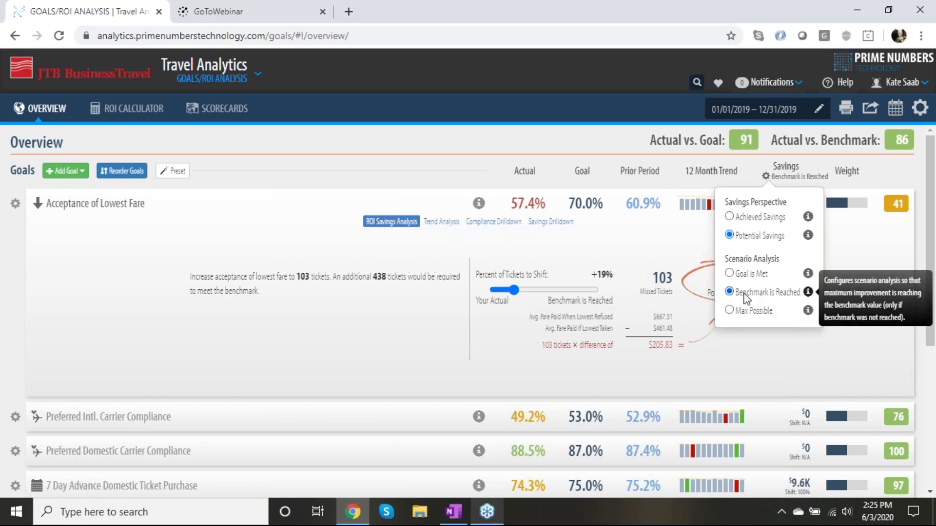
left_click(759, 347)
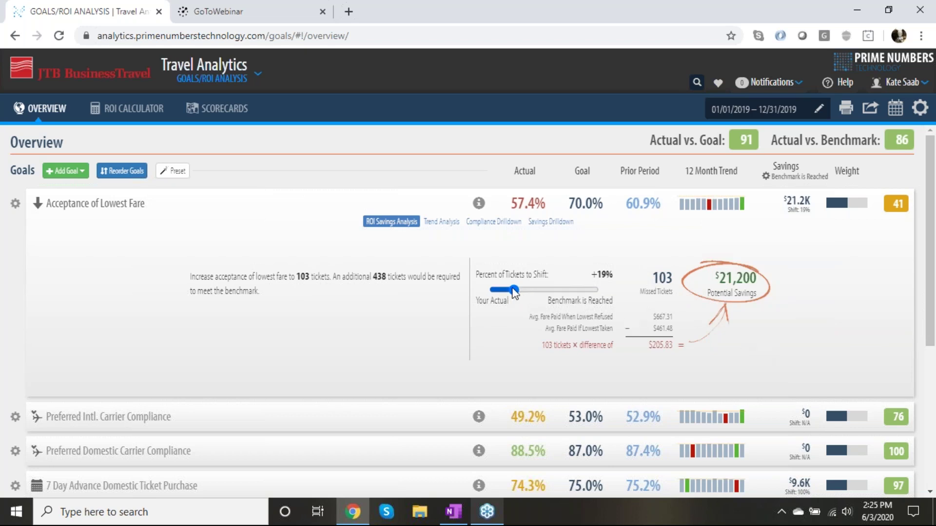
left_click(766, 177)
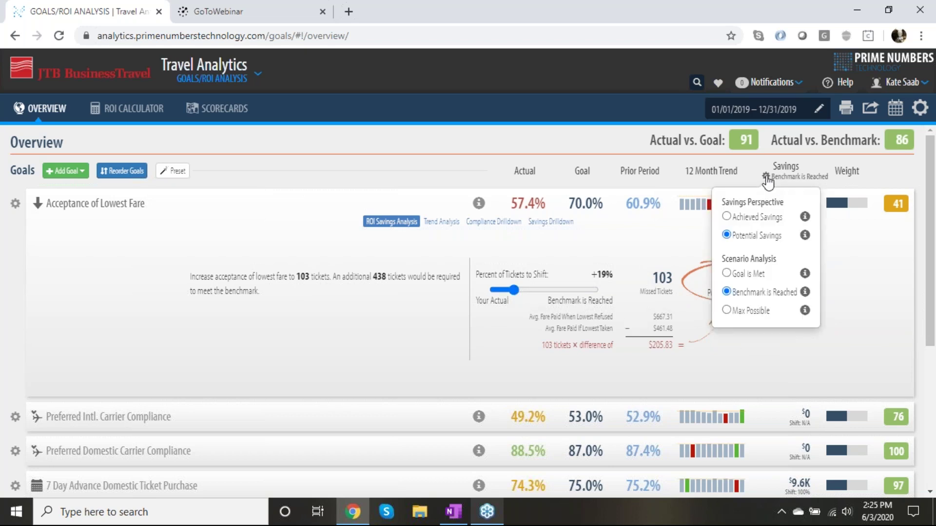
left_click(754, 273)
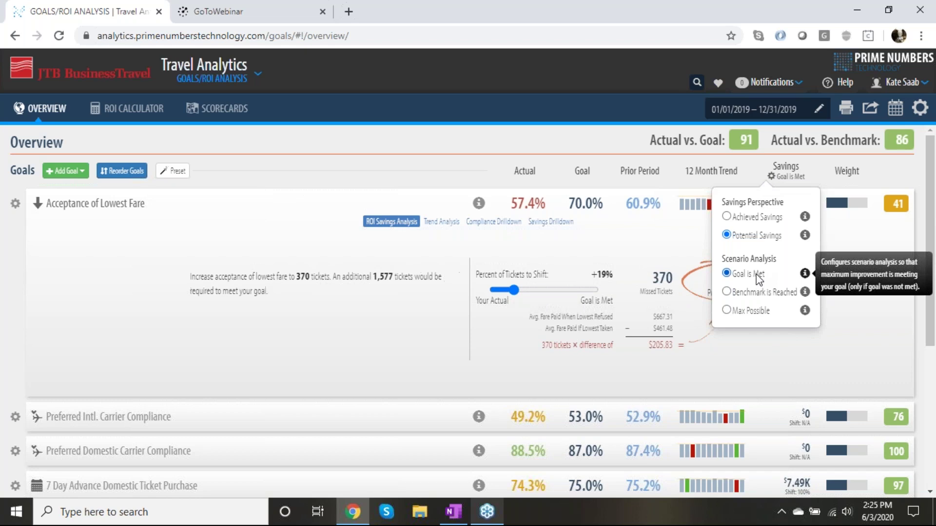
left_click(775, 354)
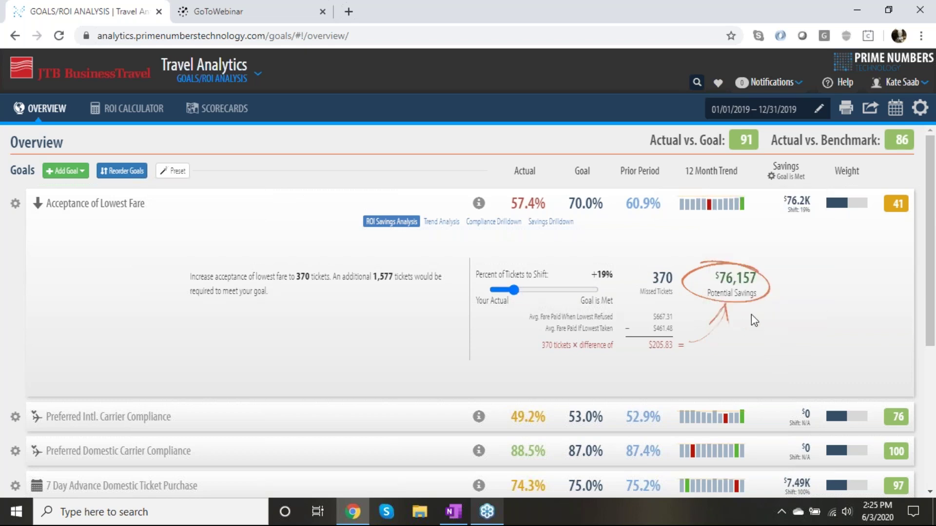
Step: Try a +100% ticket shift, settle on +21% ($84.2K savings), then collapse the row
left_click_drag(513, 290, 599, 291)
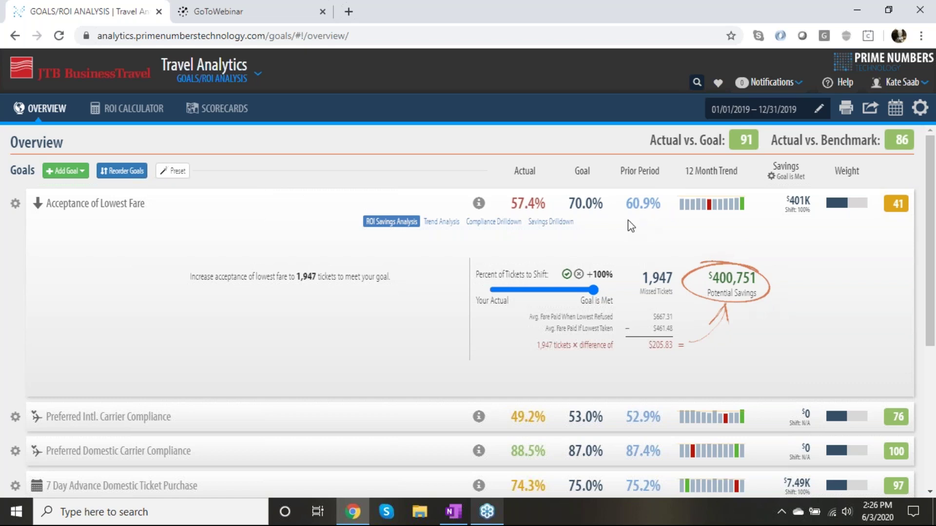
left_click(567, 274)
left_click_drag(593, 290, 515, 290)
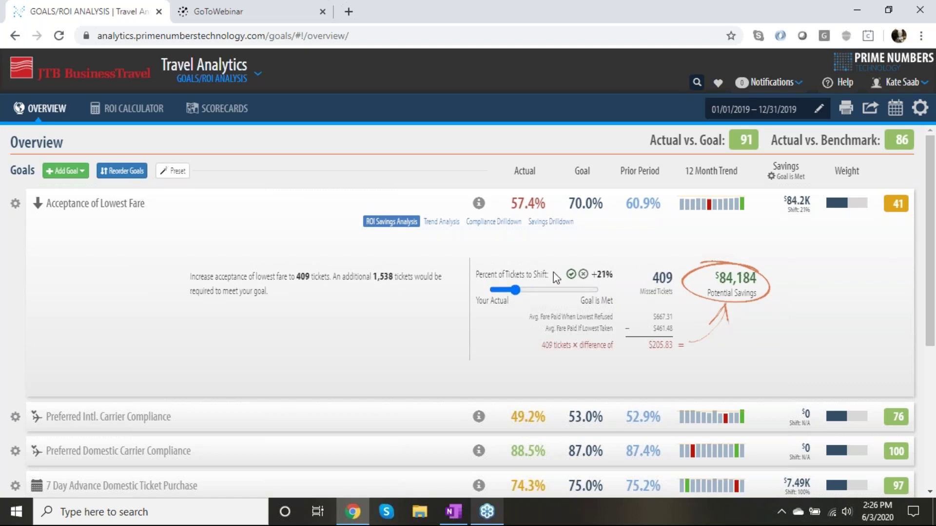
left_click(570, 275)
mouse_move(748, 147)
mouse_move(895, 151)
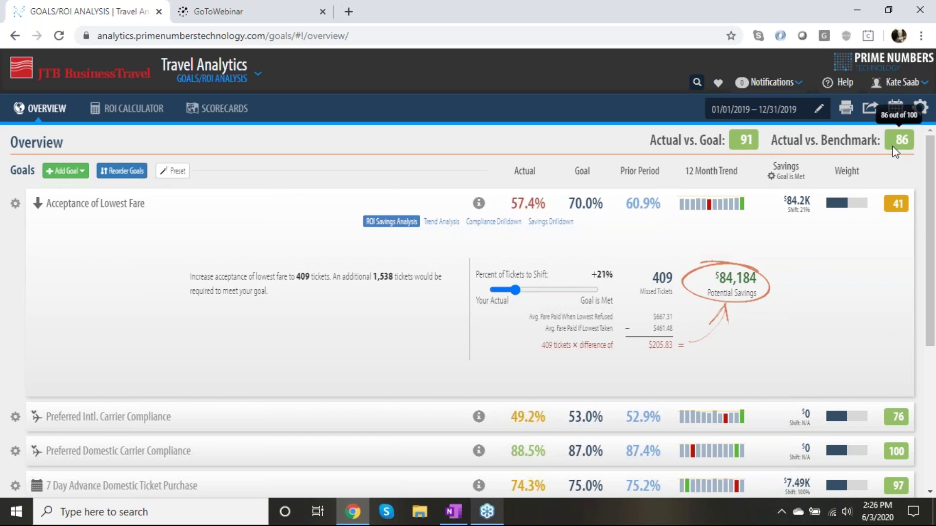
left_click(590, 211)
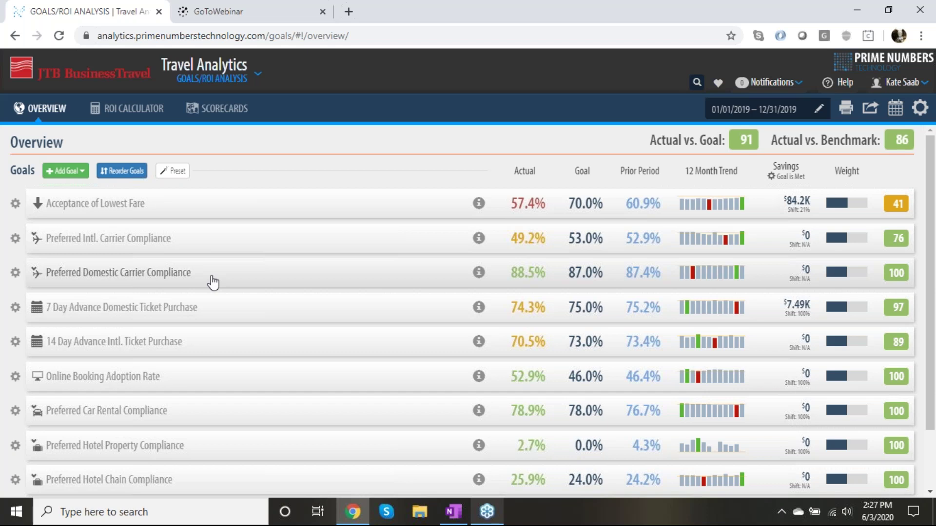
left_click(122, 170)
left_click_drag(177, 261, 79, 209)
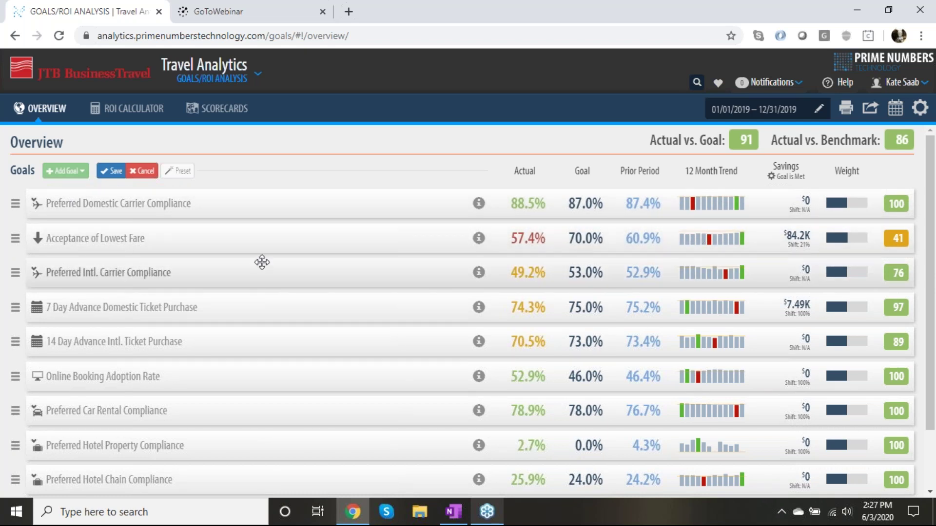
left_click(112, 171)
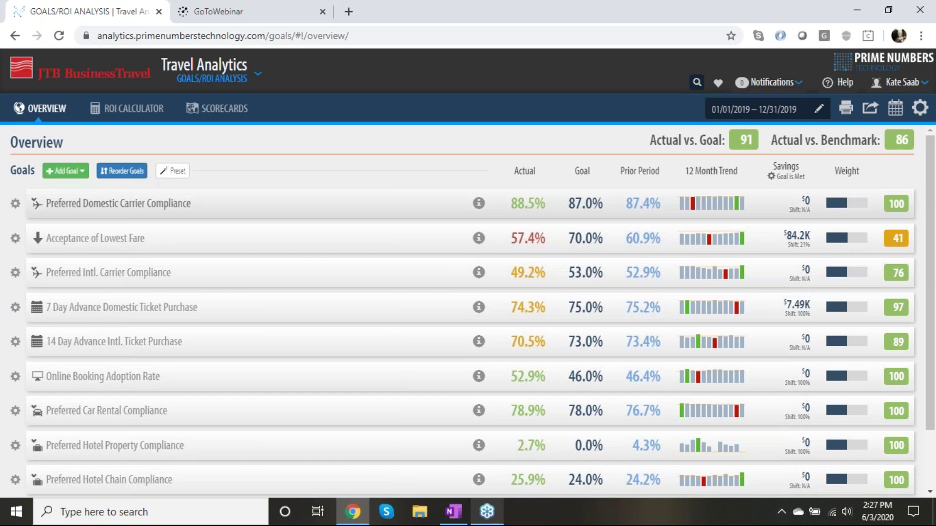
left_click(16, 238)
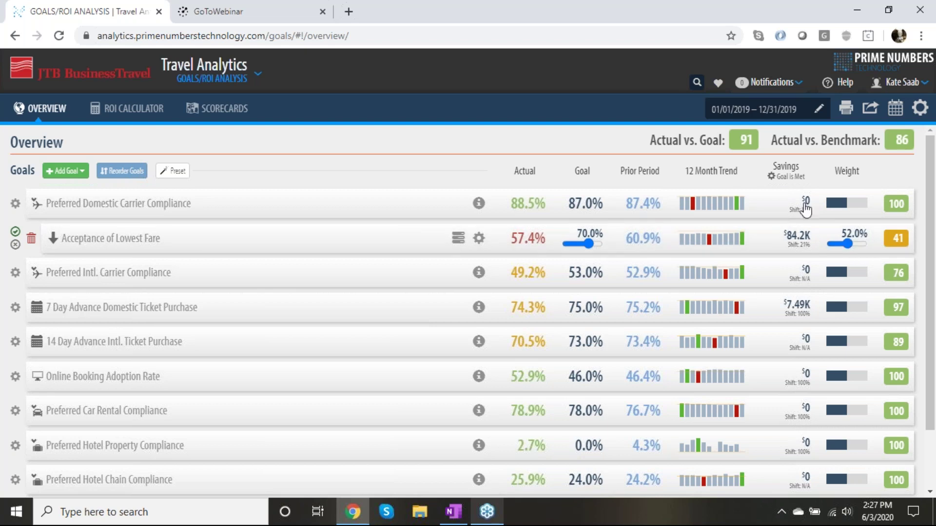
left_click_drag(849, 249, 856, 250)
mouse_move(751, 143)
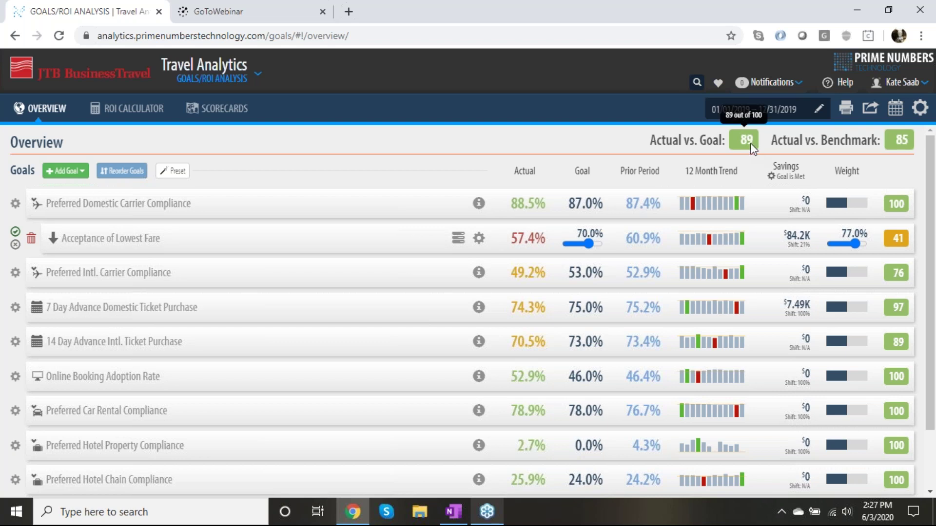
left_click(16, 232)
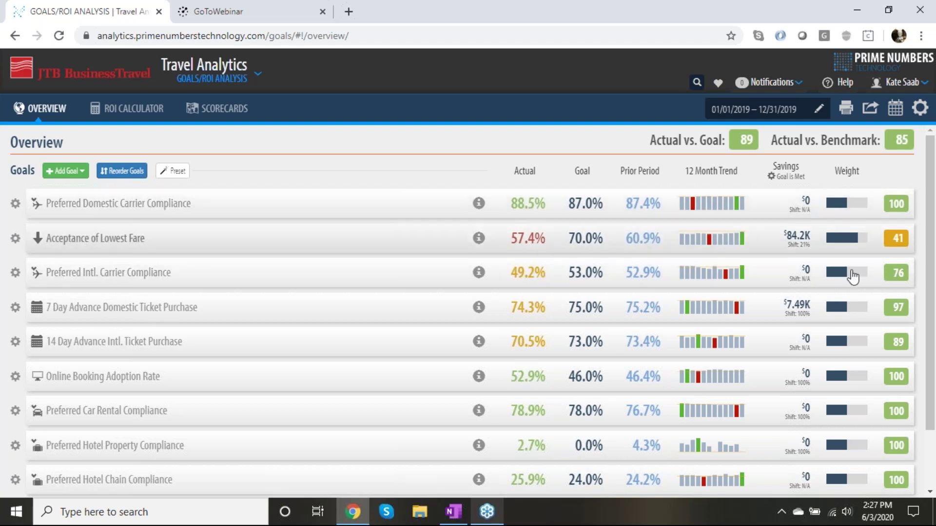
mouse_move(844, 242)
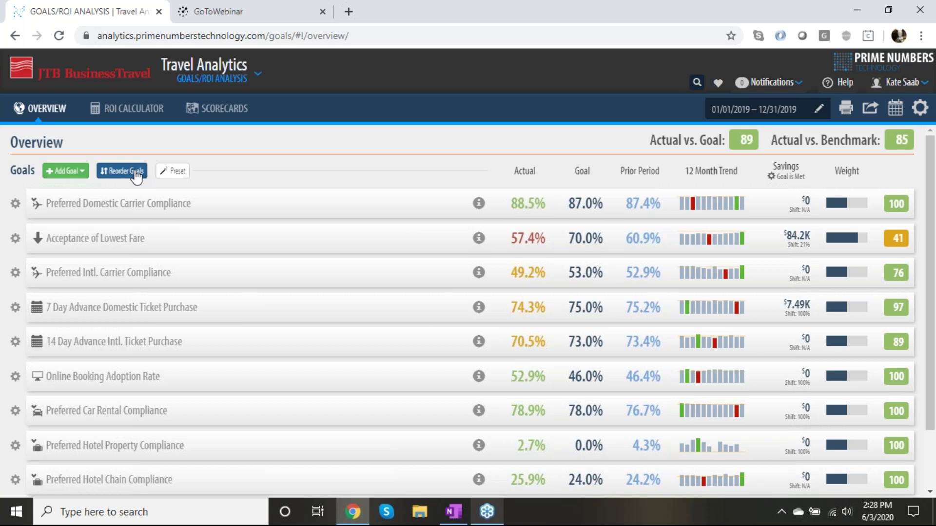
Step: Open the Add Goal list and preview the Air, Car Rental and Hotel Booking goal types
left_click(80, 177)
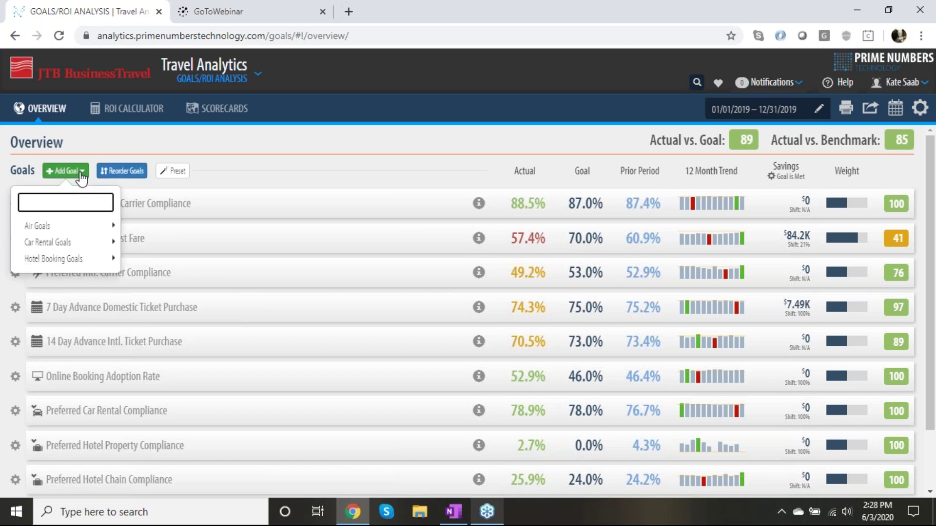
mouse_move(80, 229)
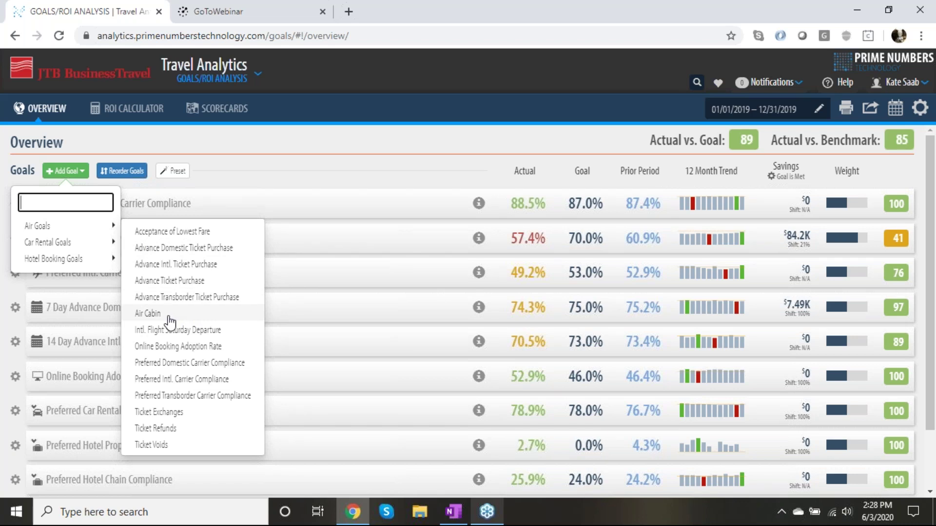
mouse_move(98, 244)
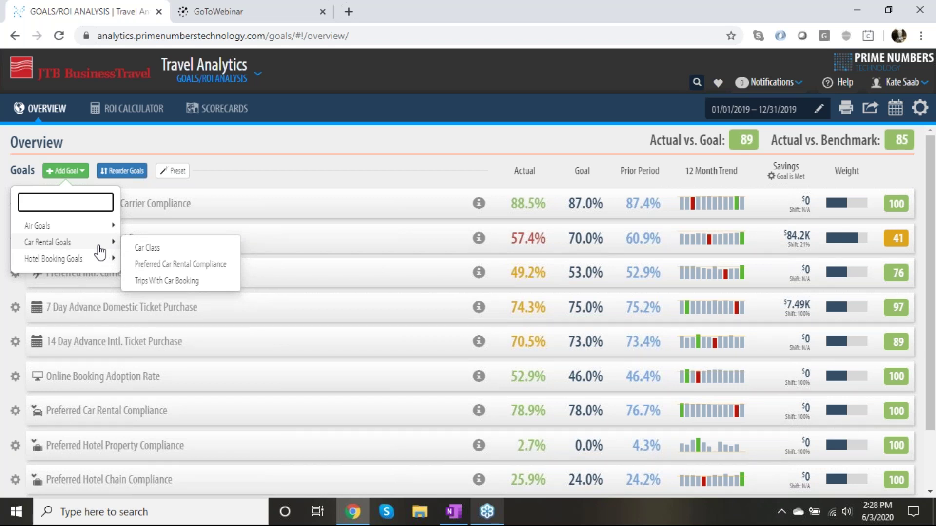
mouse_move(101, 260)
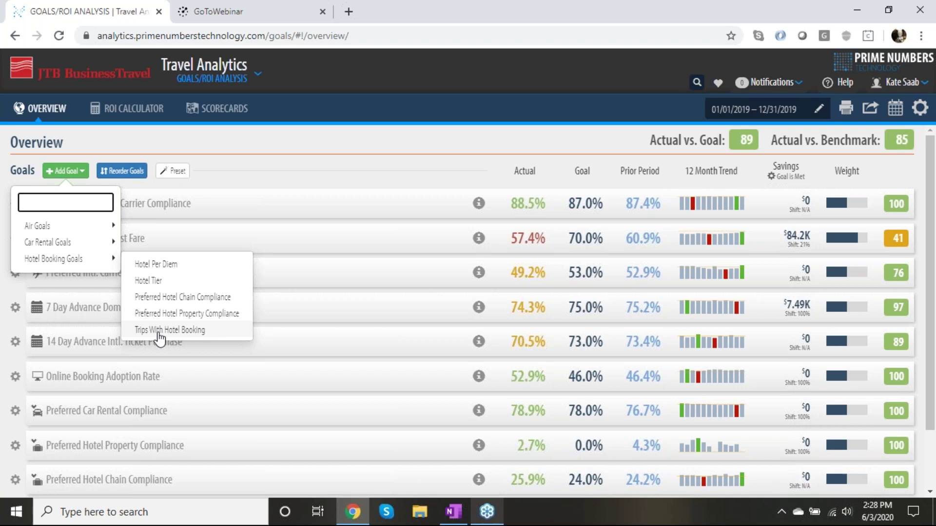
Step: Close the Add Goal list without adding a goal and switch over to OneNote
left_click(322, 164)
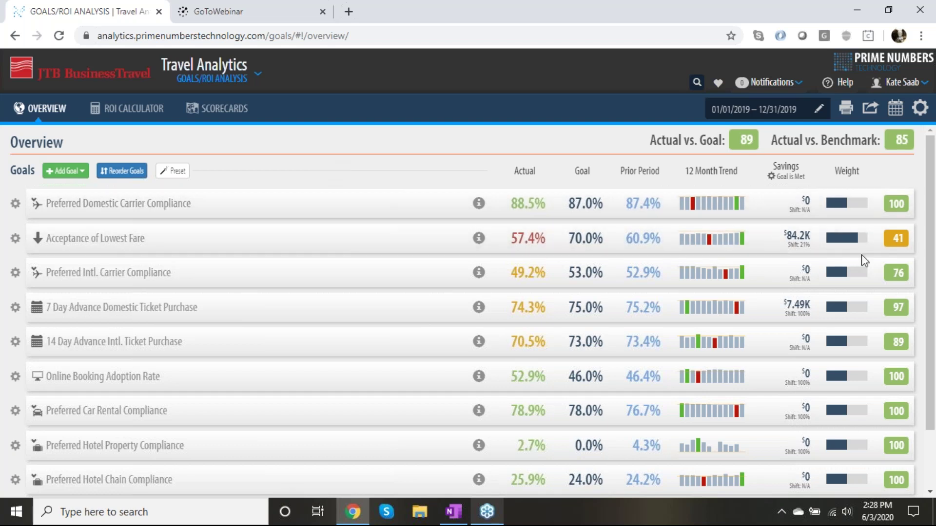
key("alt+Tab")
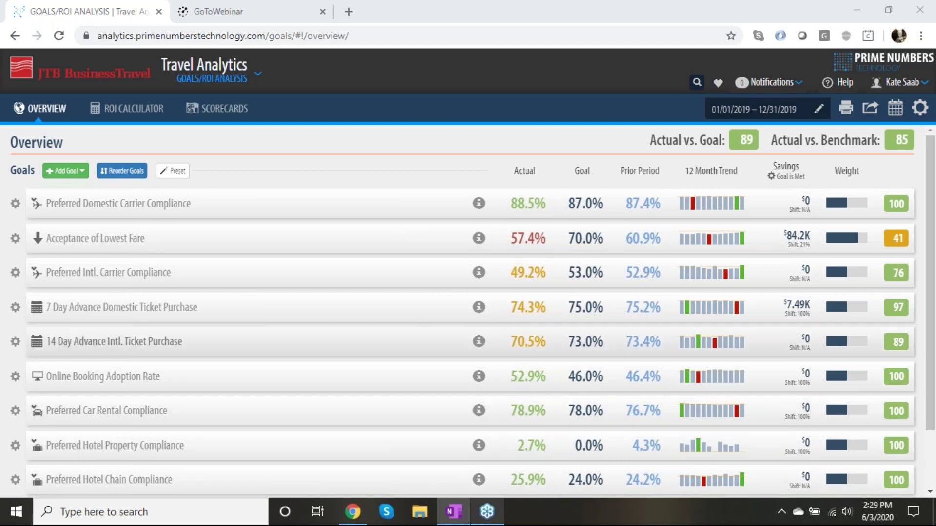
Step: Expand Acceptance of Lowest Fare, review its Trend Analysis, then its Compliance Drilldown by account
left_click(272, 243)
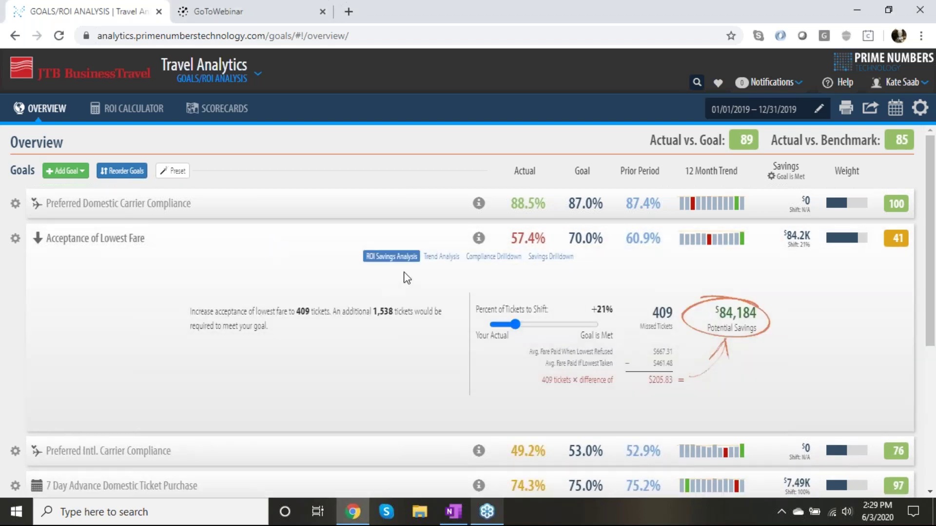
left_click(433, 262)
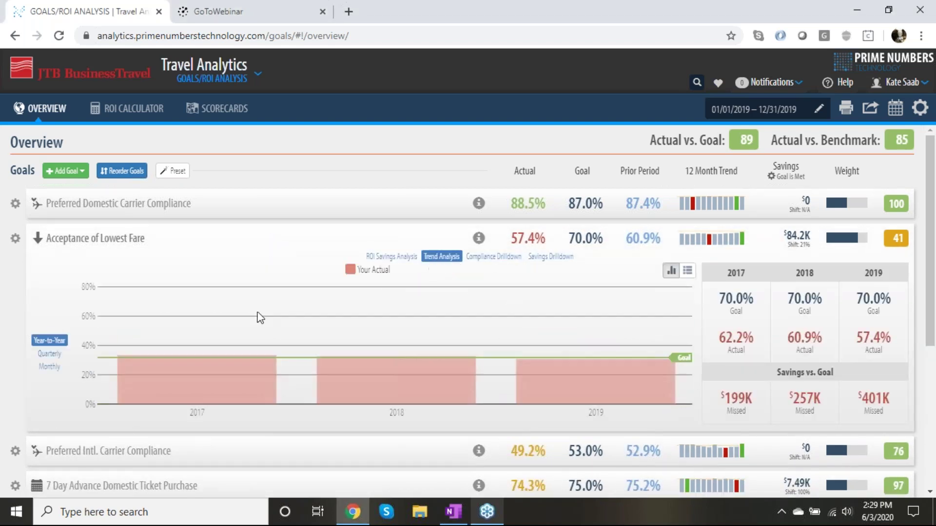
mouse_move(133, 344)
mouse_move(385, 368)
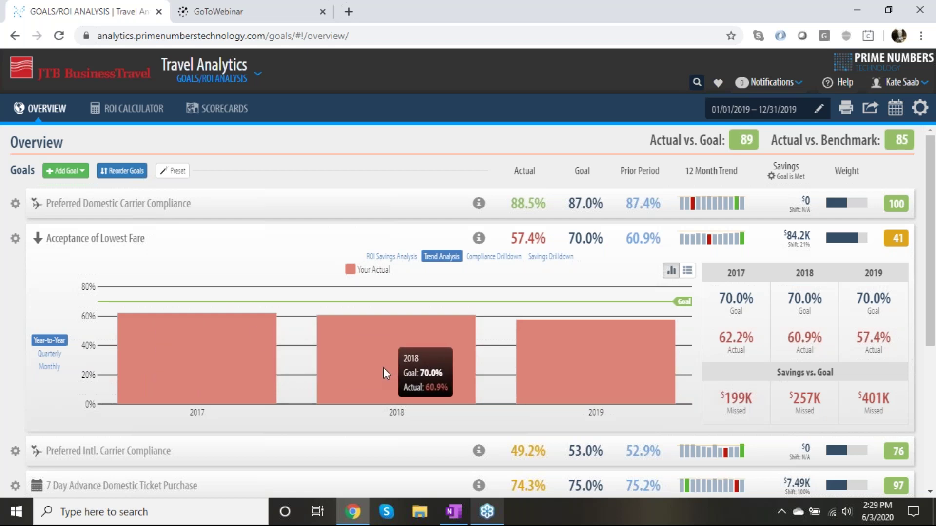
mouse_move(548, 371)
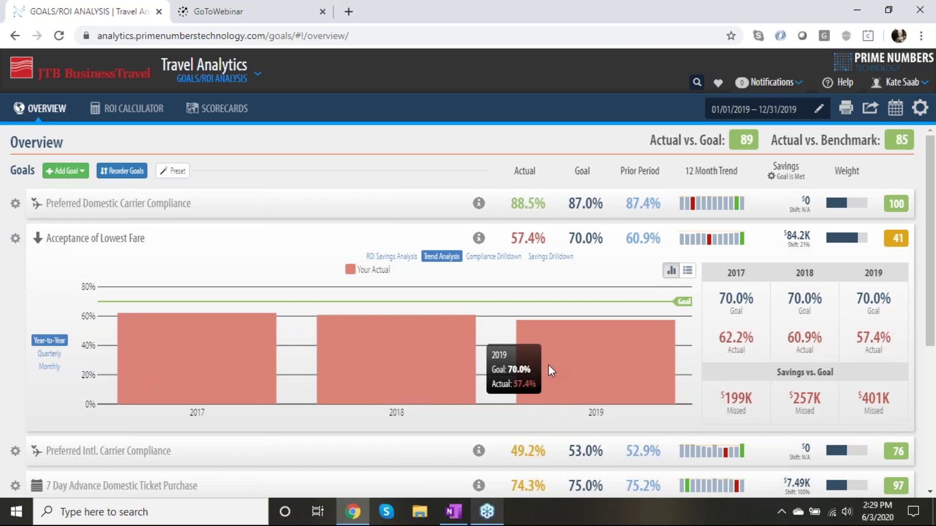
mouse_move(226, 359)
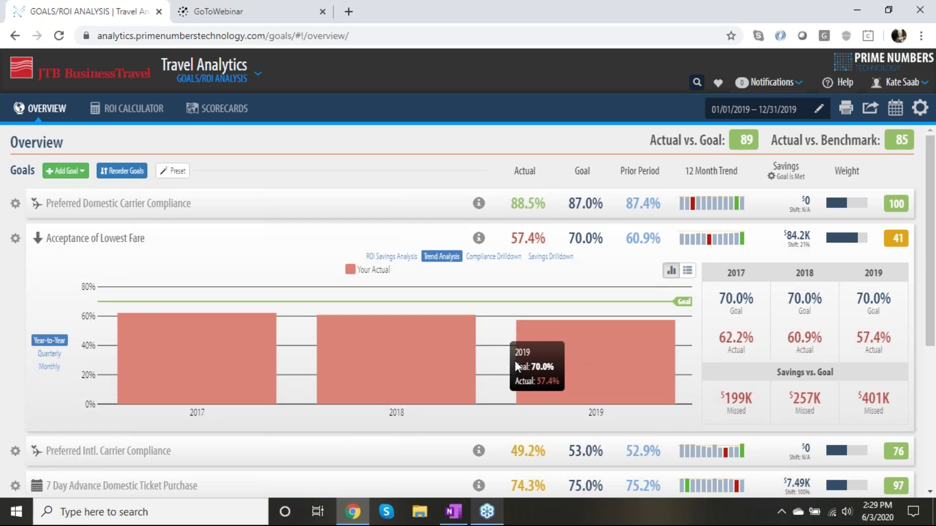
left_click(482, 259)
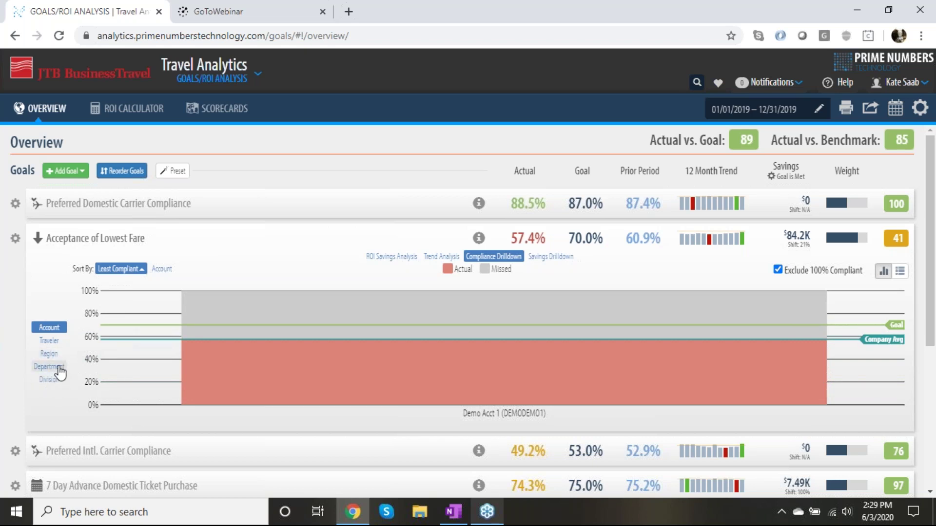
Step: Group the drilldown by Department, revealing SALES lowest at 50.3% (966 of 1920)
left_click(59, 370)
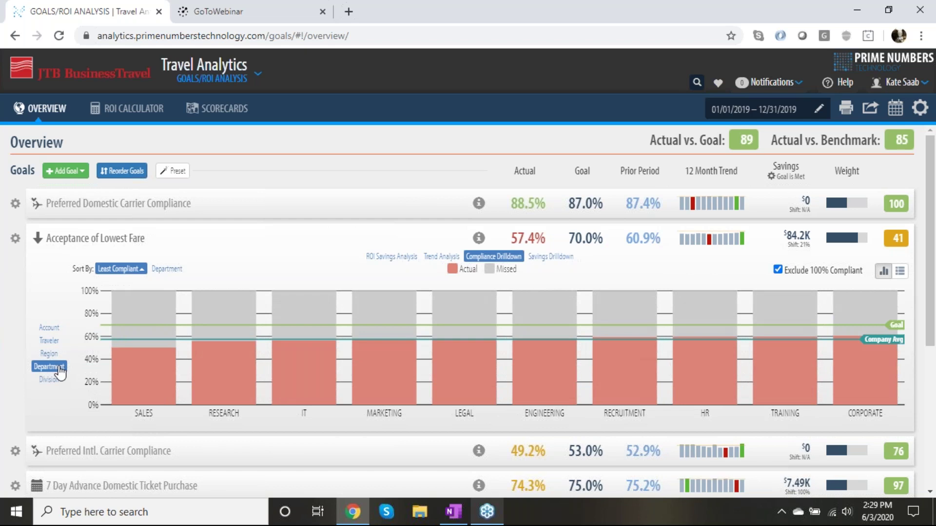
mouse_move(143, 374)
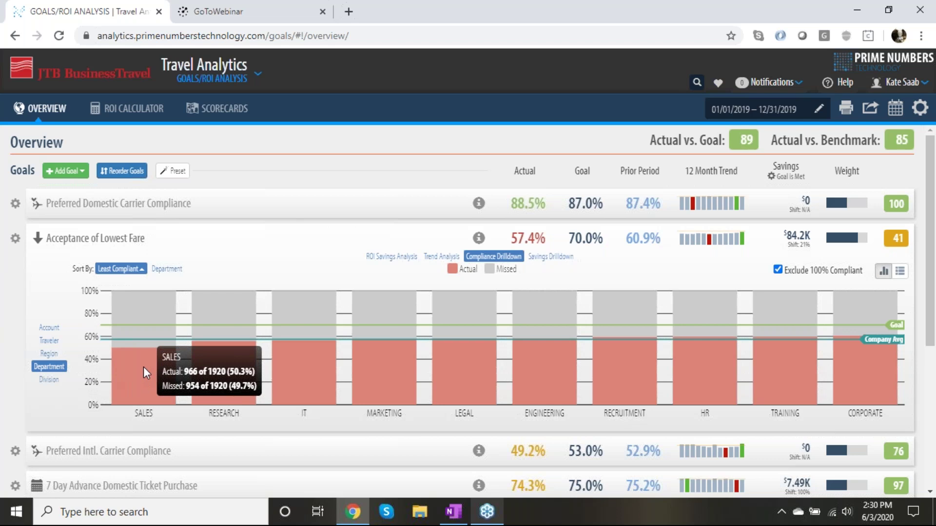
Step: Add an exclusion to Acceptance of Lowest Fare: Department is in list Sales
left_click(15, 238)
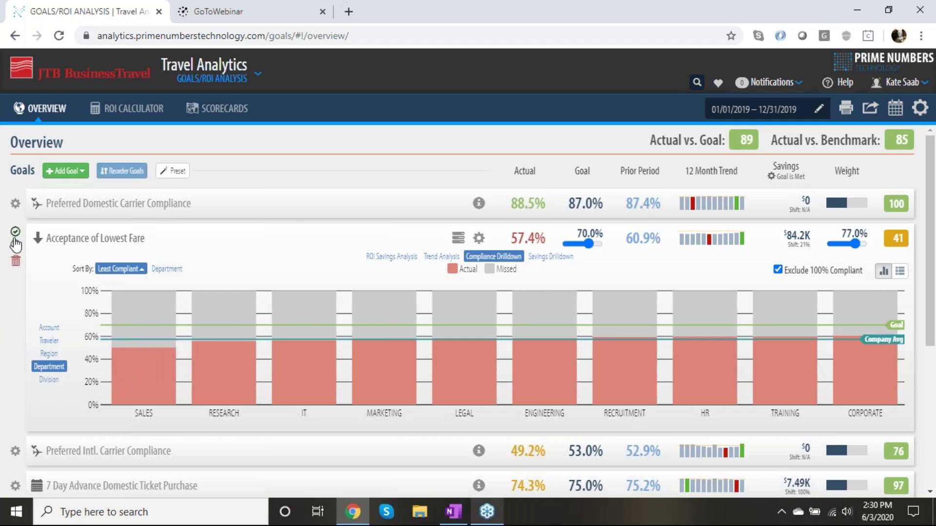
left_click(458, 240)
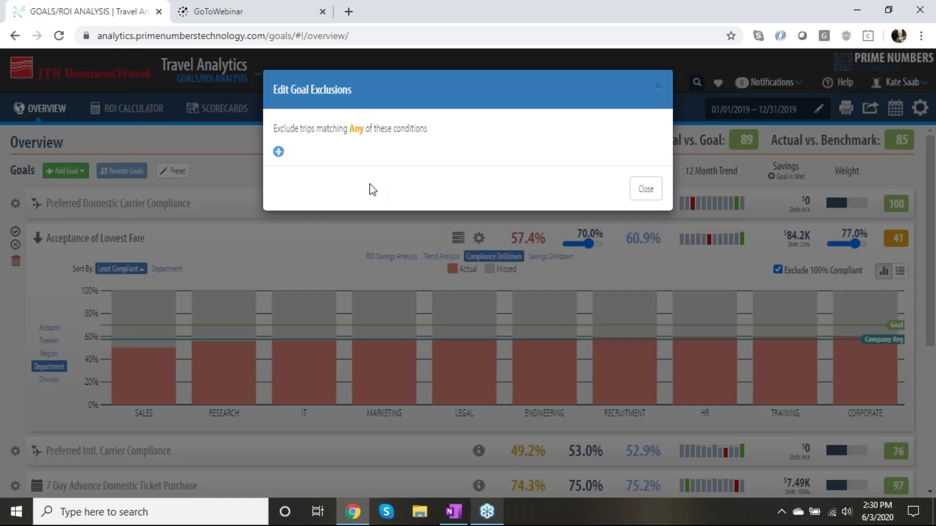
left_click(279, 153)
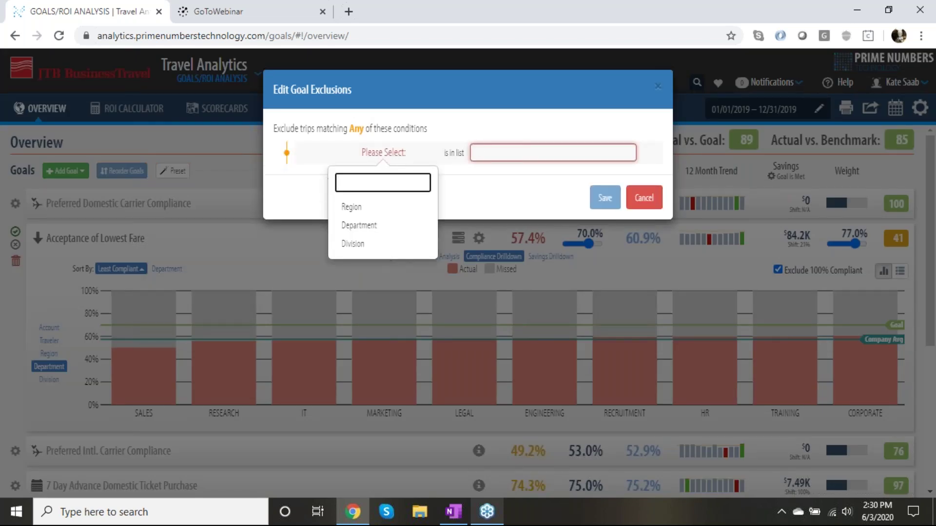
left_click(375, 224)
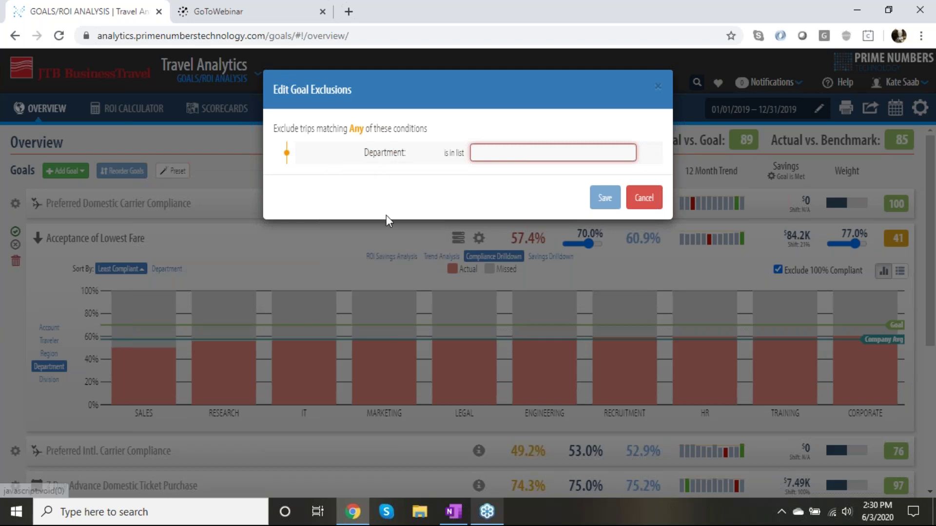
left_click(475, 151)
type("Sales")
left_click(605, 207)
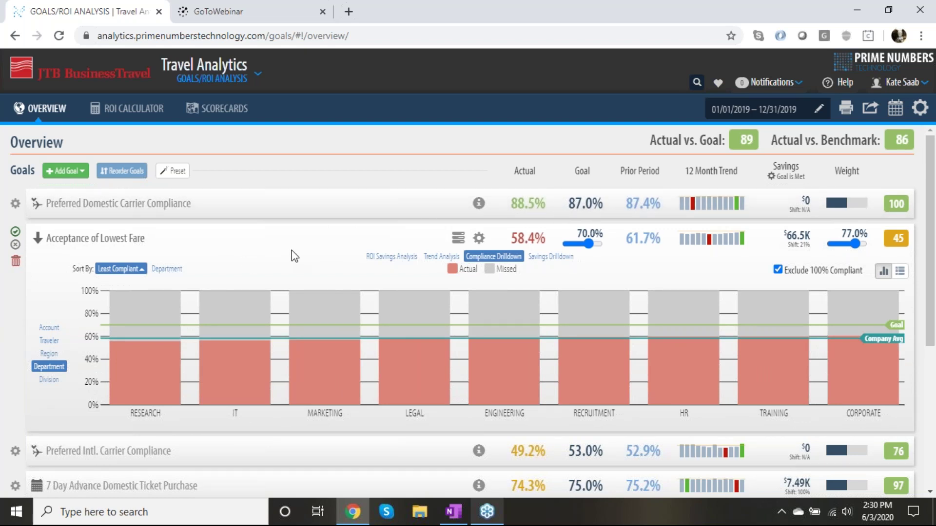
Step: Apply the goal edit (58.4% actual, $66.5K savings) and expand 14 Day Advance Intl. Ticket Purchase's savings
left_click(15, 232)
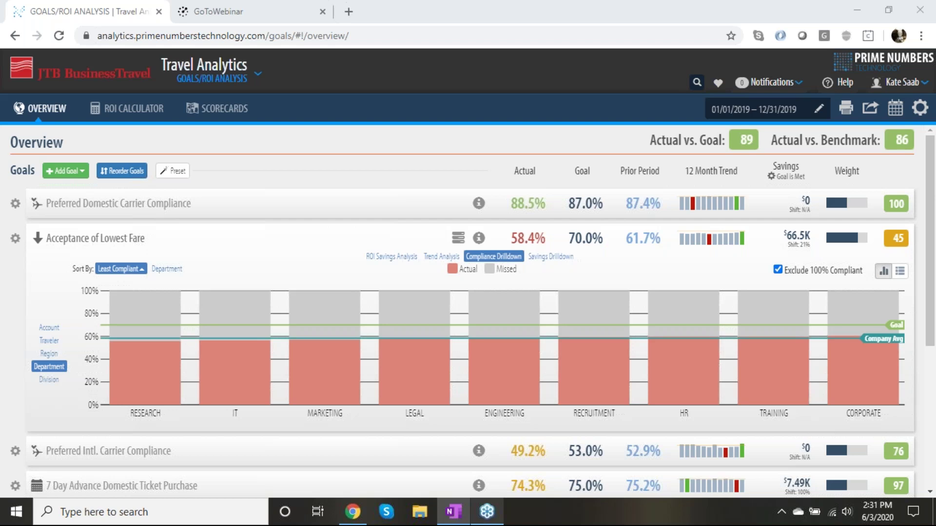
left_click(302, 239)
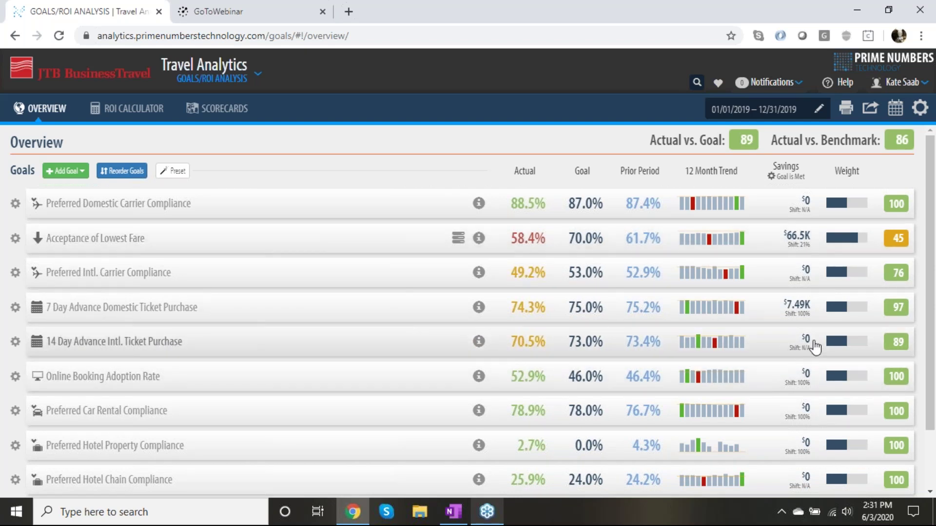
left_click(408, 348)
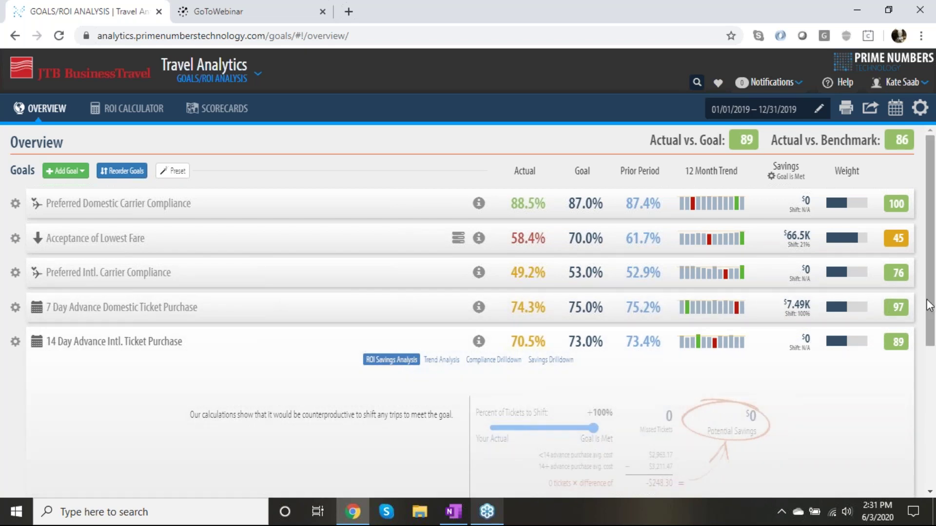
Step: Collapse the 14 Day Advance Intl. Ticket Purchase details, returning to the plain goals list
scroll(708, 415, "down", 2)
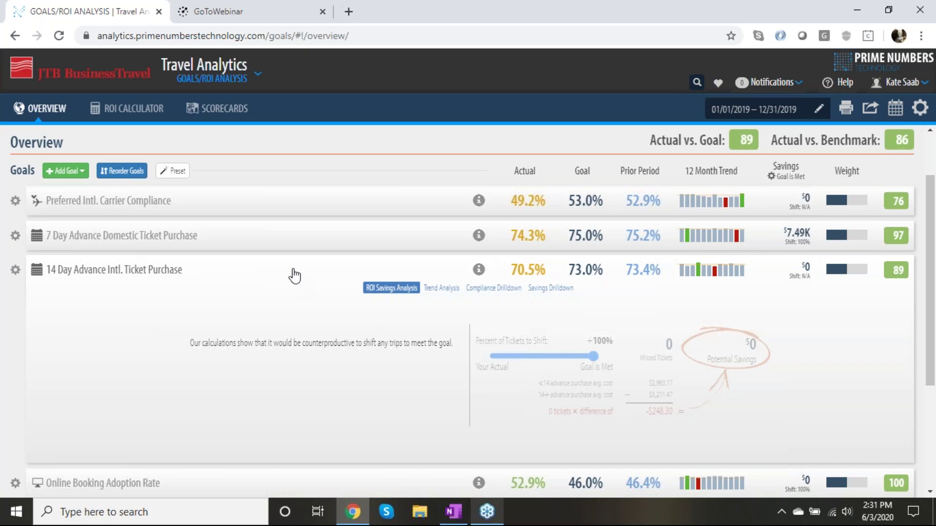
left_click(234, 276)
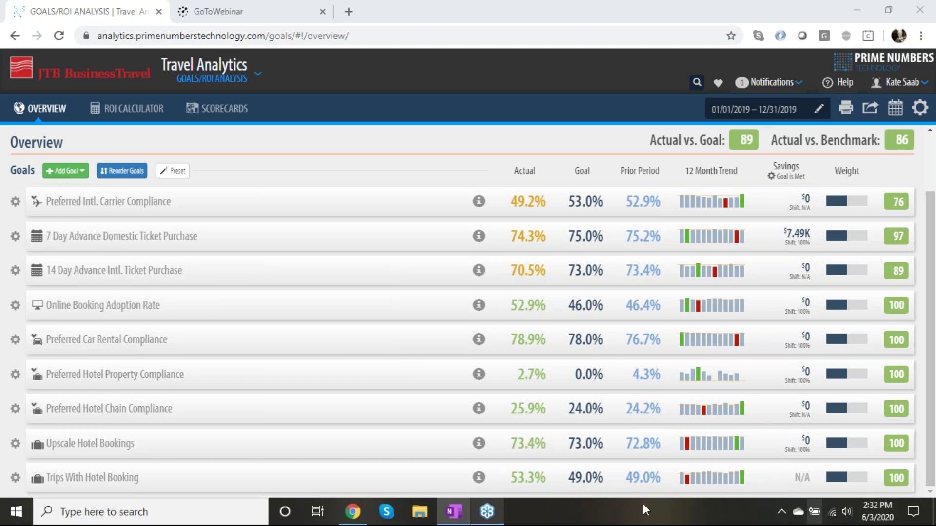
left_click(347, 417)
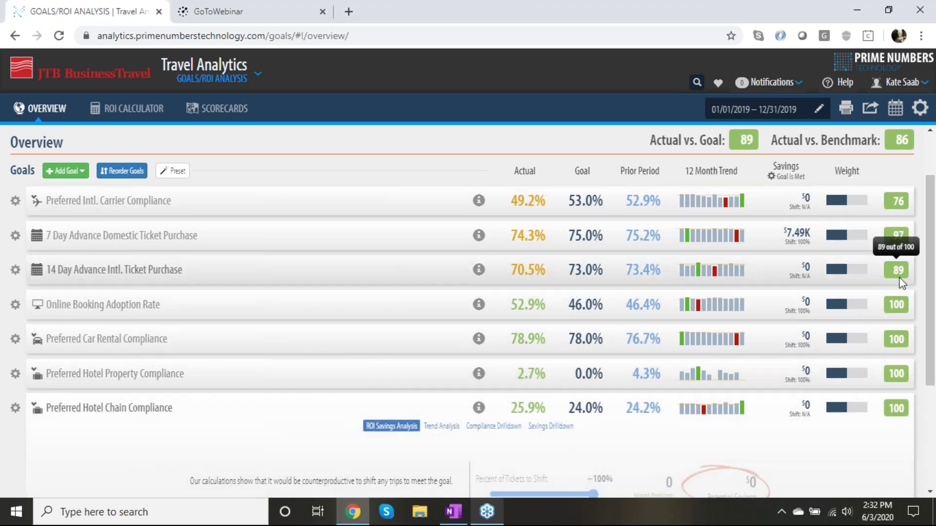
scroll(931, 279, "down", 3)
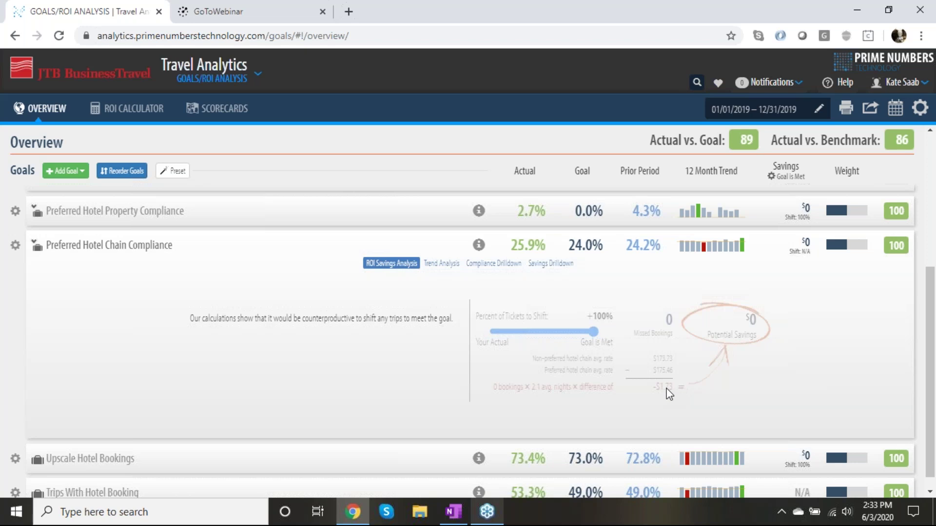
left_click(319, 259)
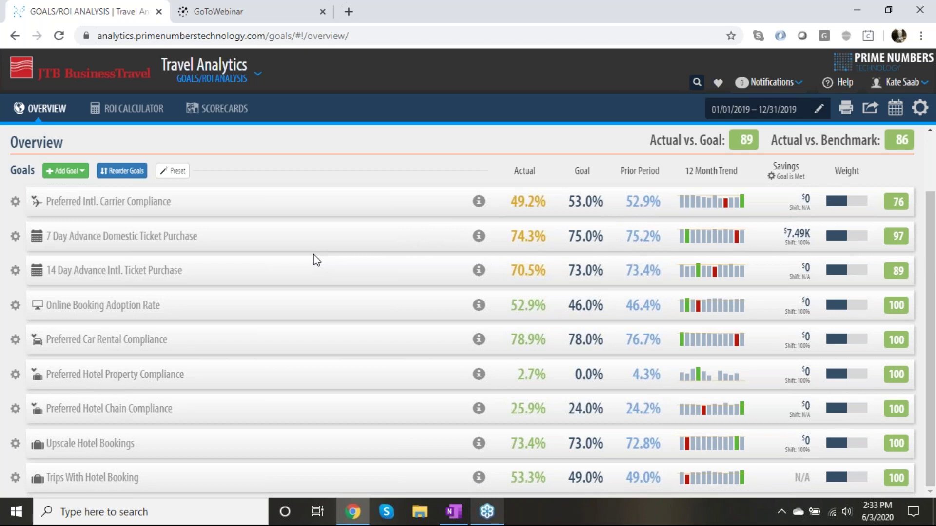
Step: Add an Air Cabin goal from the Air Goals list as a new row
left_click(80, 176)
mouse_move(70, 229)
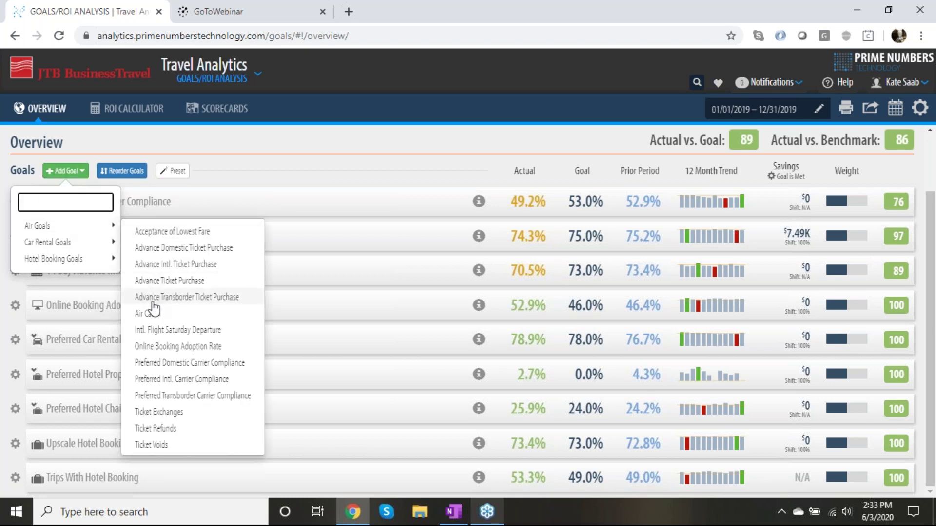
left_click(155, 313)
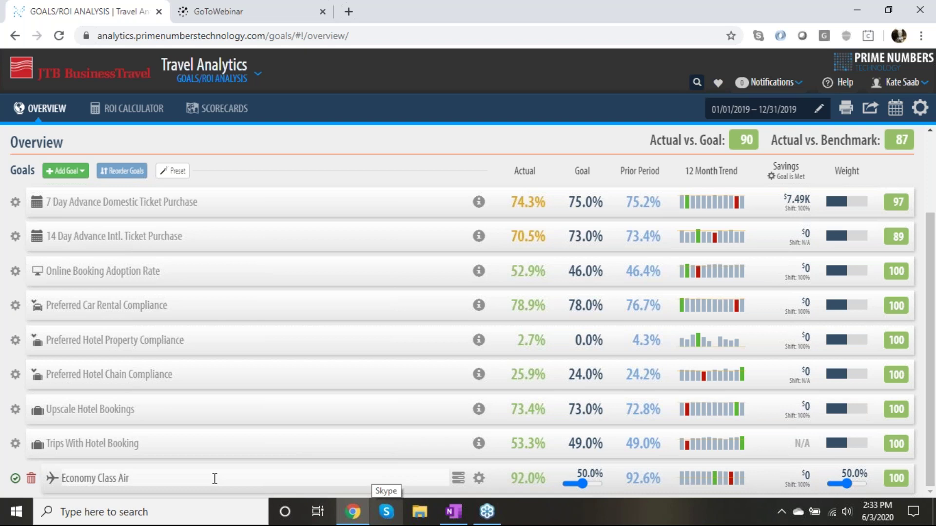
Step: Limit the new goal to international Business class tickets, then turn on goal reordering
left_click(480, 479)
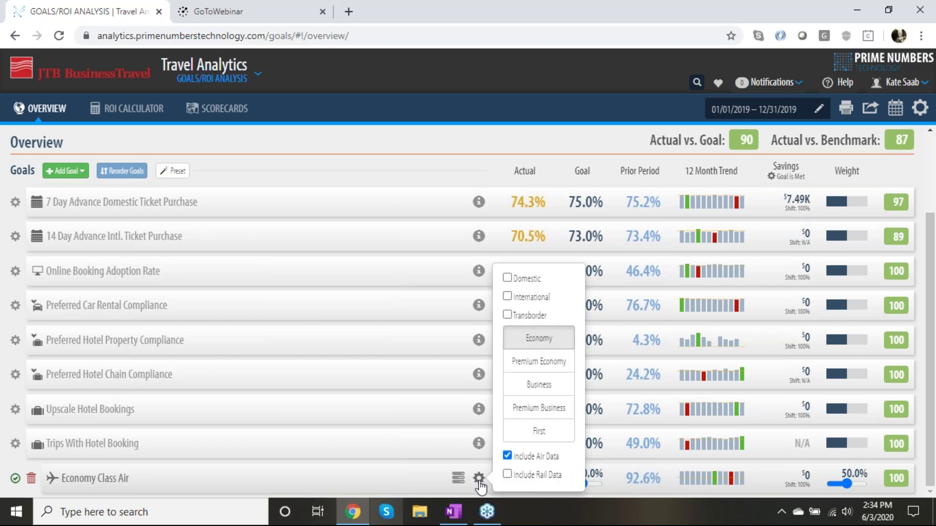
left_click(532, 392)
left_click(531, 297)
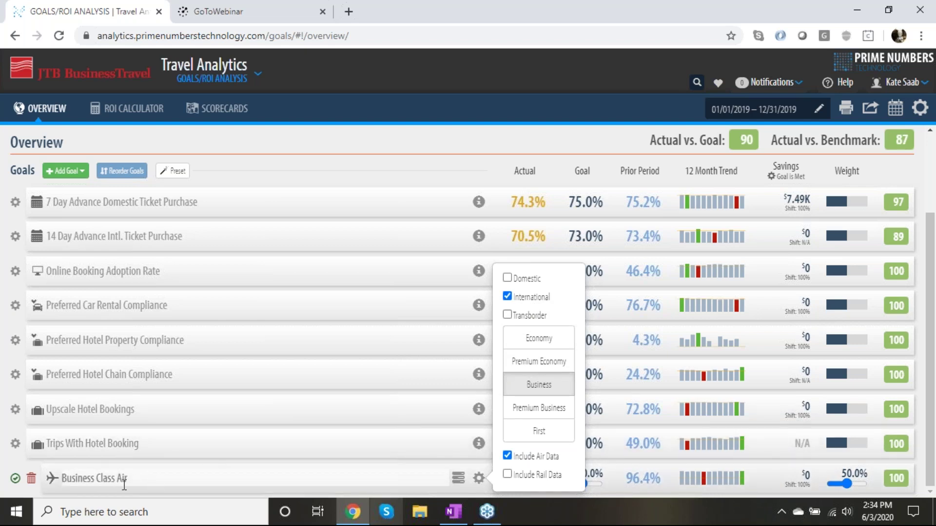
left_click(15, 479)
left_click(129, 172)
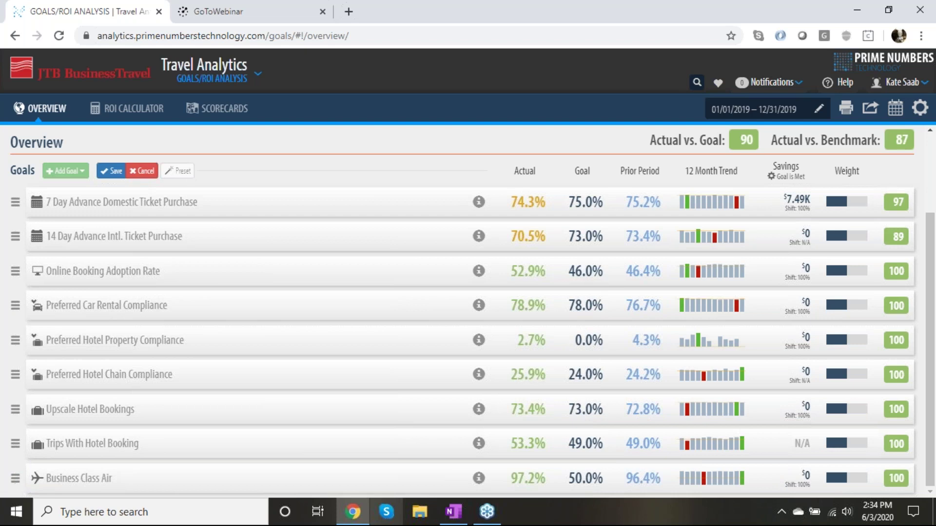
Step: Move Business Class Air to third place, below 14 Day Advance Intl. Ticket Purchase, and save
left_click_drag(130, 476, 139, 276)
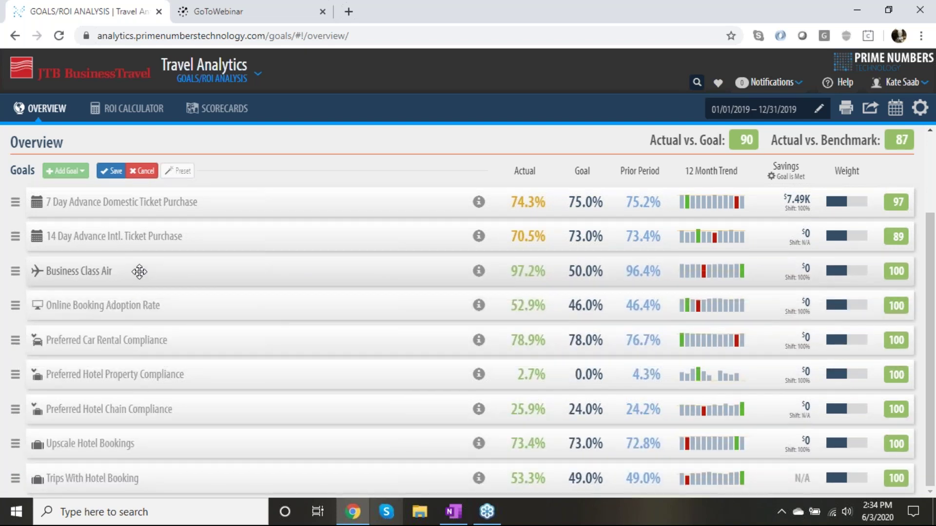
left_click(112, 171)
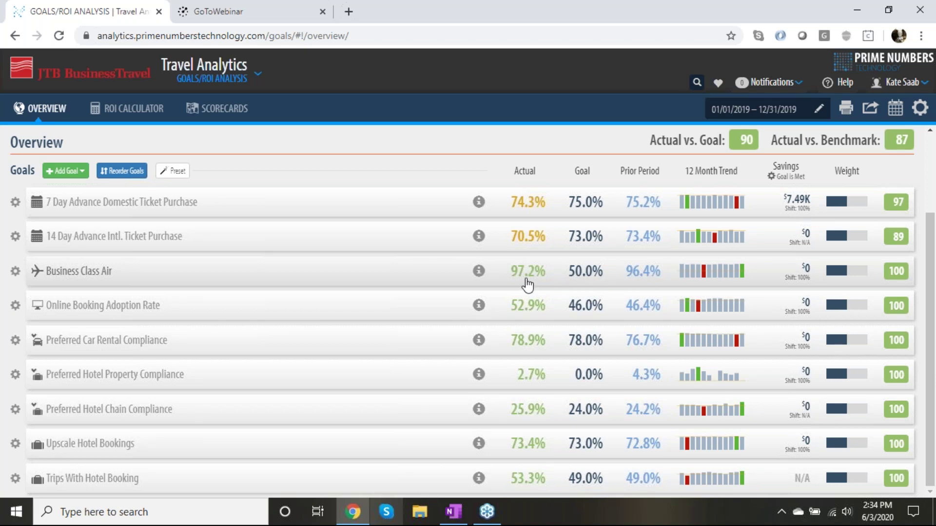
left_click(268, 278)
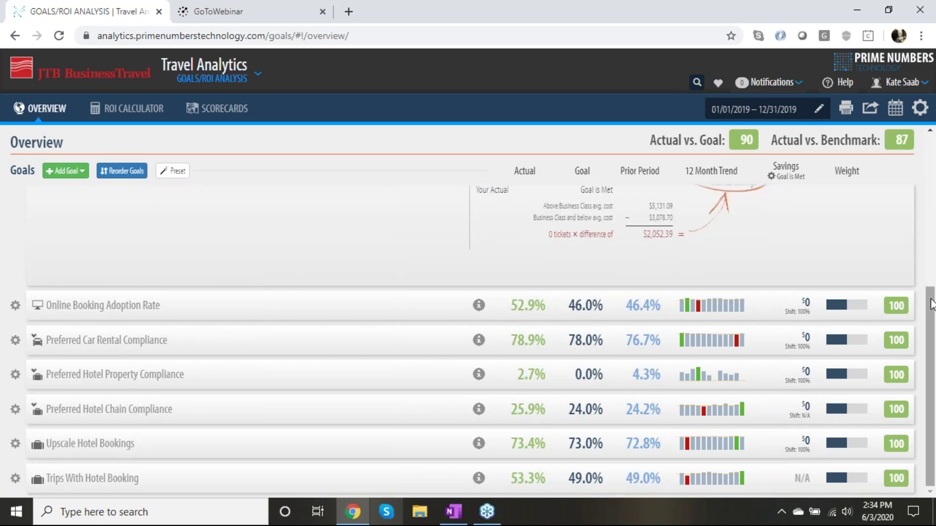
left_click_drag(931, 303, 933, 224)
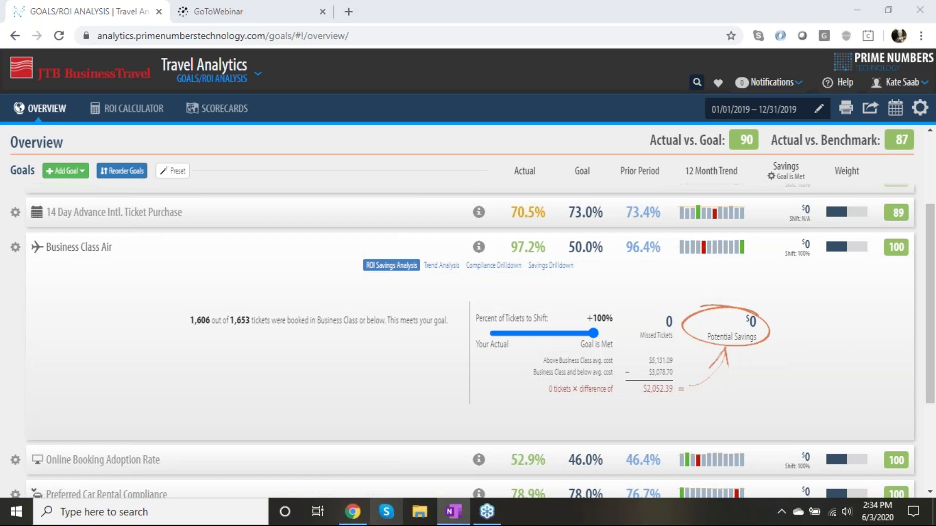
left_click(178, 257)
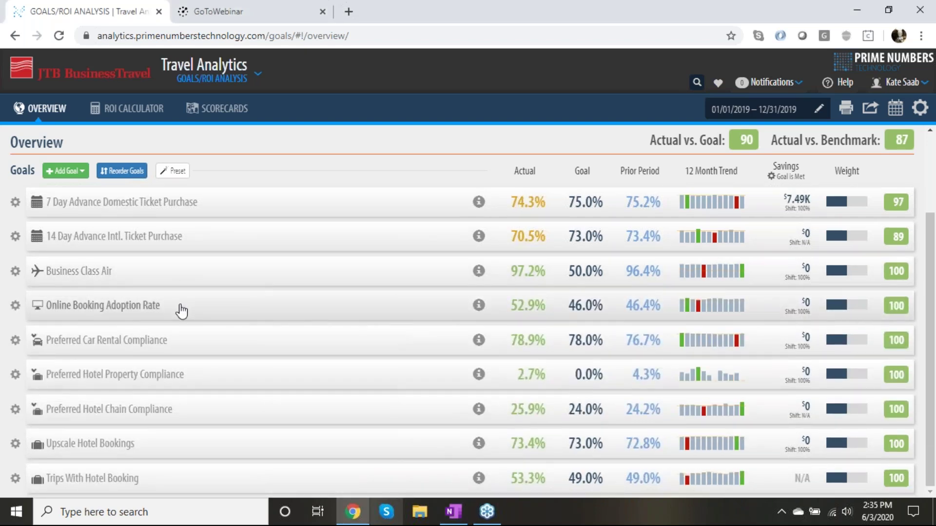
Step: Restrict Online Booking Adoption Rate to domestic single-destination trips and append 'Single Domestic' to its name
left_click(15, 306)
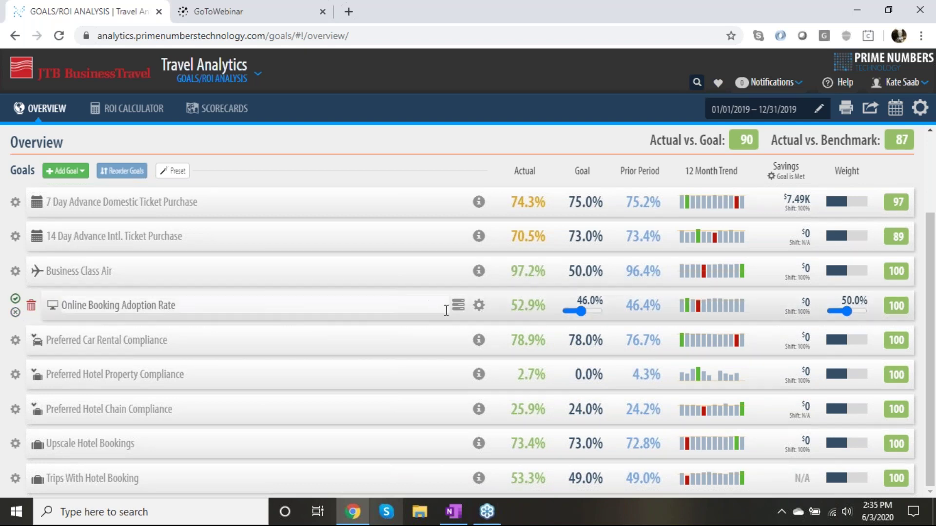
left_click(479, 306)
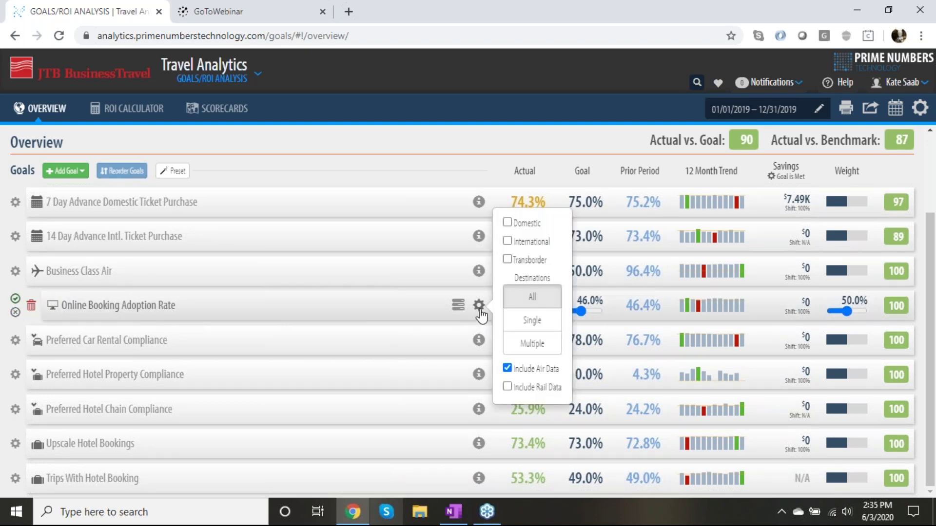
left_click(536, 225)
left_click(534, 320)
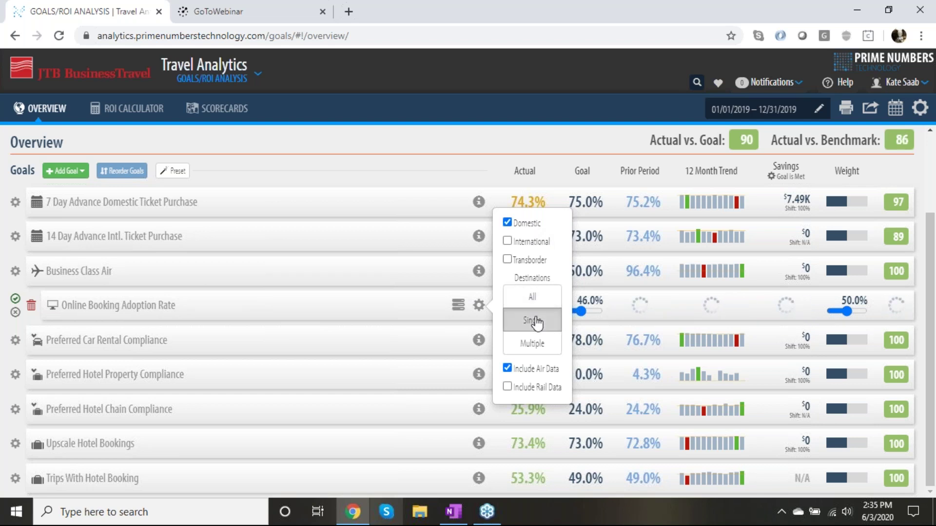
left_click(272, 307)
type("Sin")
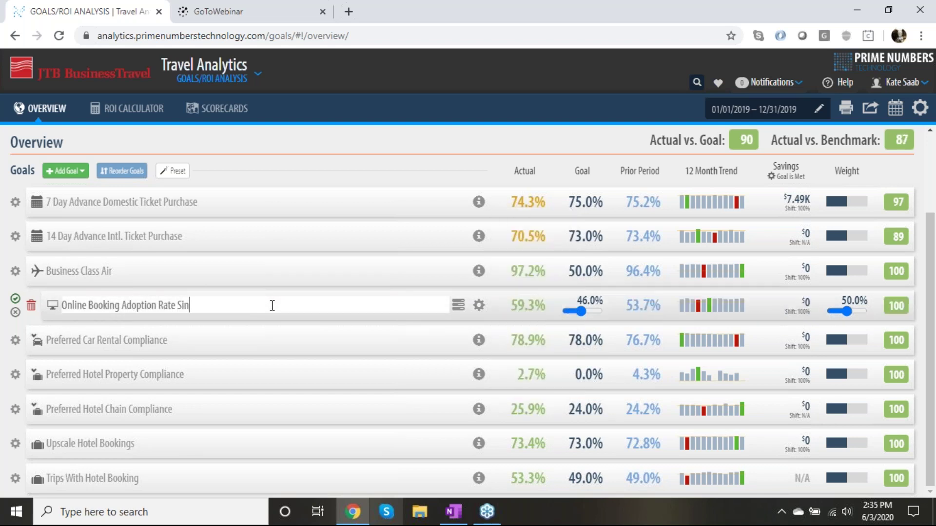
type("gle Domestic")
left_click(15, 298)
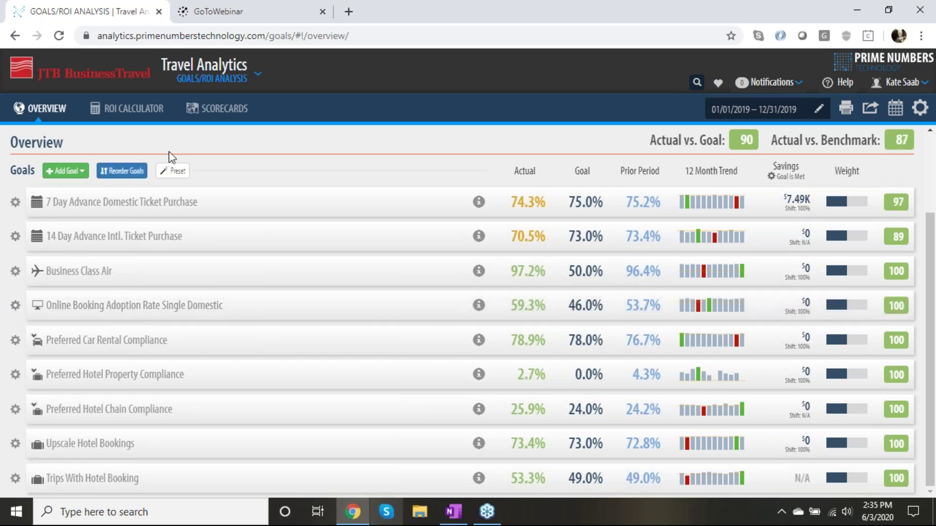
left_click(66, 171)
mouse_move(79, 234)
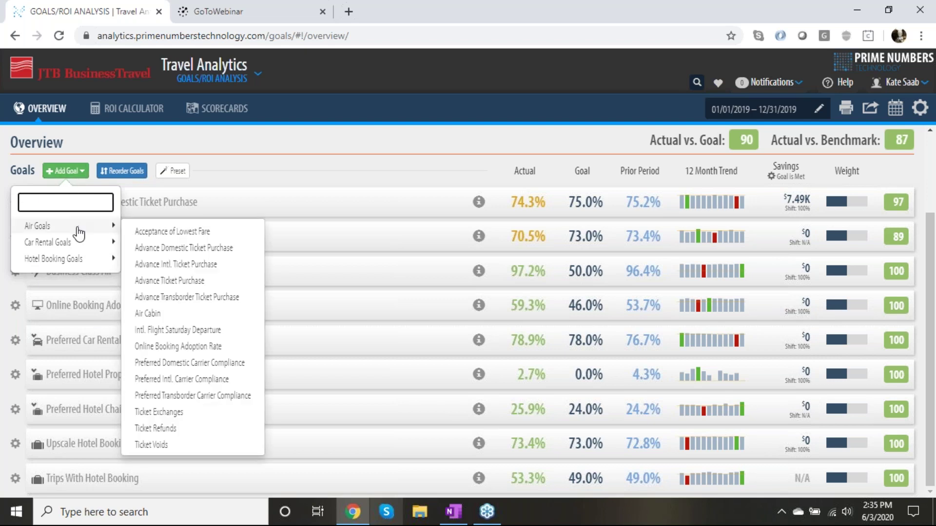
Step: Add another Online Booking Adoption Rate goal and expand its savings analysis
left_click(185, 347)
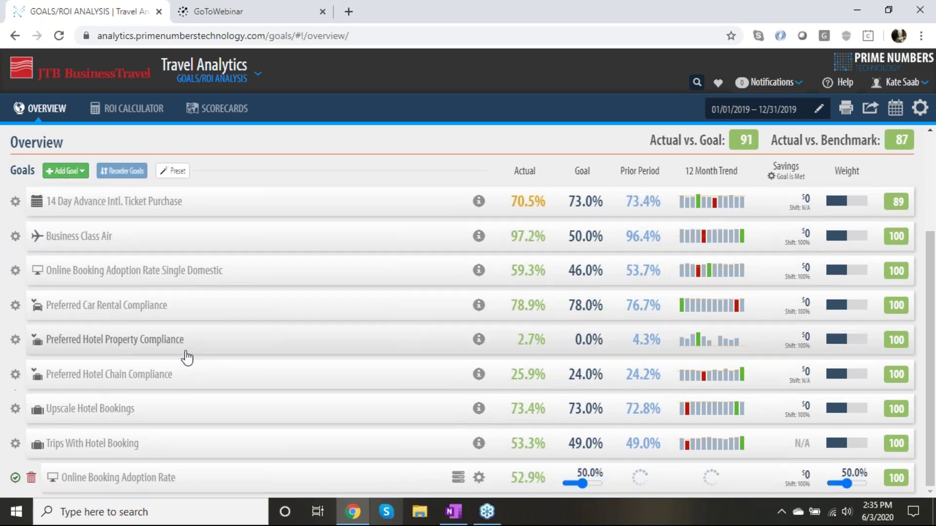
left_click(482, 479)
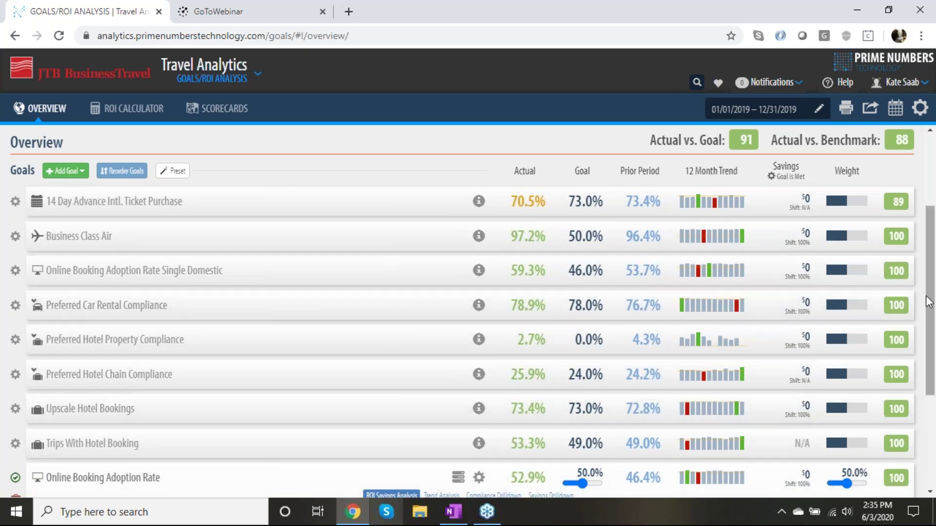
left_click_drag(929, 302, 929, 393)
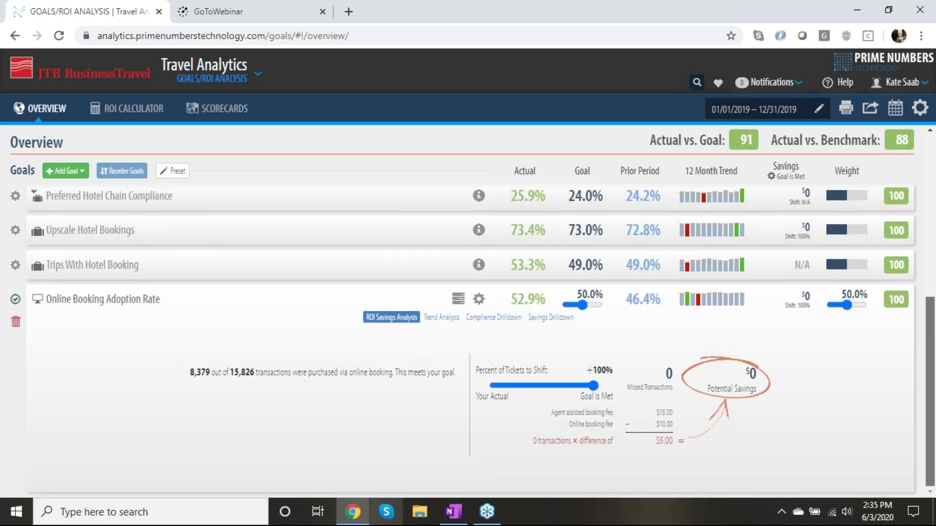
Step: Limit it to domestic multi-destination trips, rename it 'Domestic Complex', and turn on reordering
left_click(480, 300)
left_click(535, 339)
left_click(522, 218)
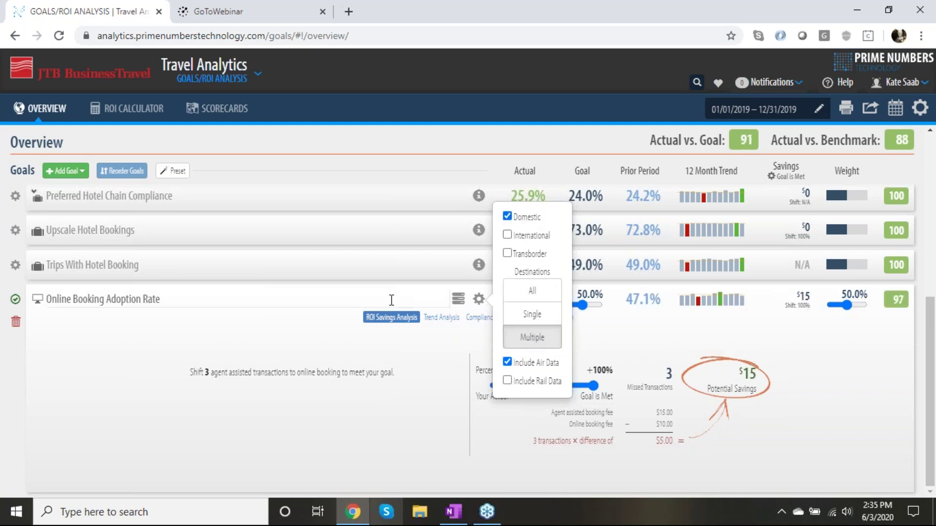
left_click(242, 299)
type("Domestic ")
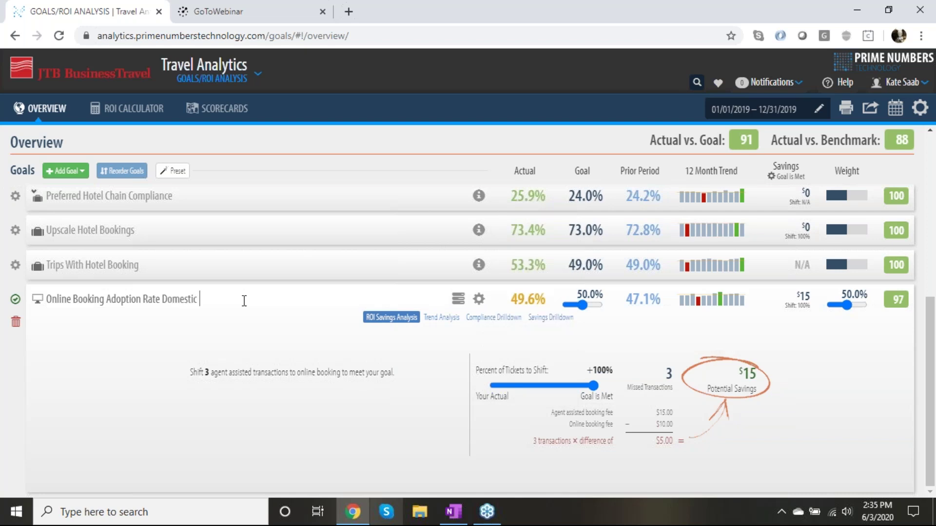
type("Complex")
left_click(15, 300)
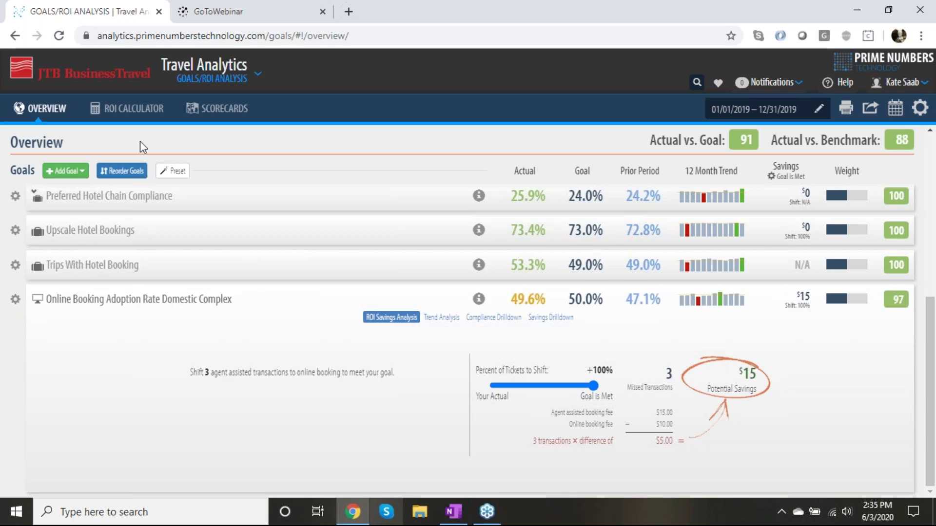
left_click(119, 173)
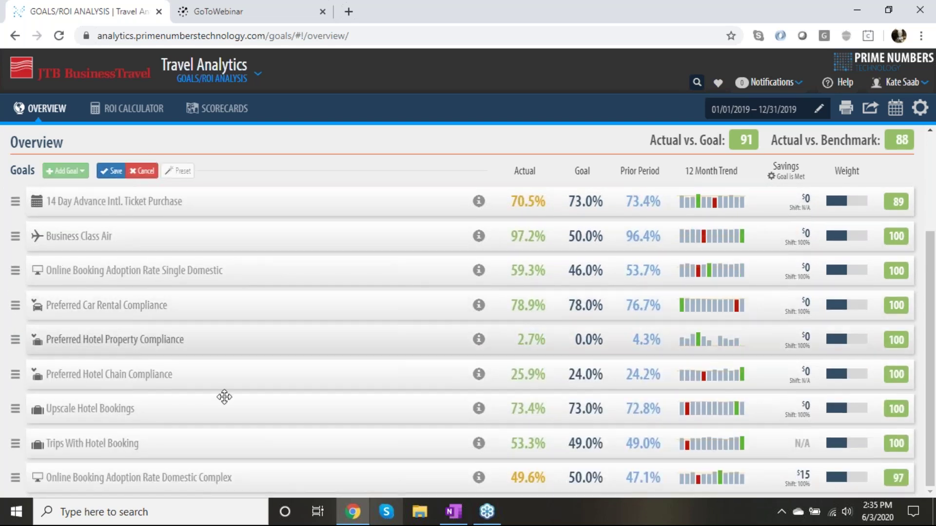
Step: Move the Domestic Complex goal up to fourth place, after Single Domestic, and save
left_click_drag(172, 474, 170, 301)
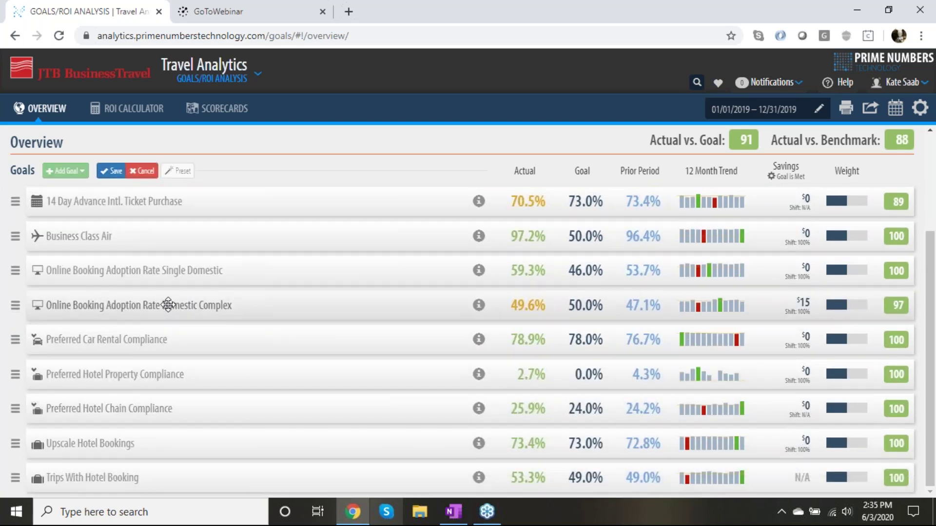
left_click(111, 171)
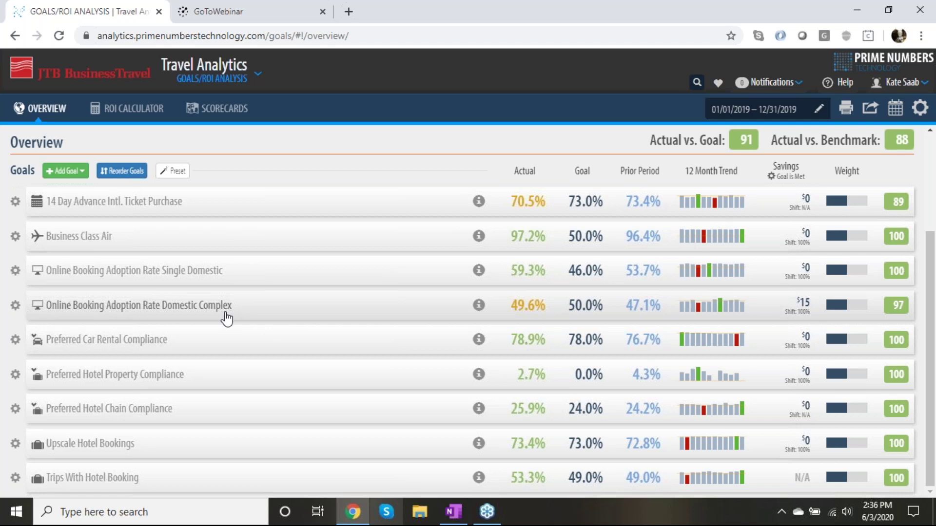
Step: Review the Domestic Complex goal's savings details ($15 potential savings) and data filters, then collapse it
left_click(258, 311)
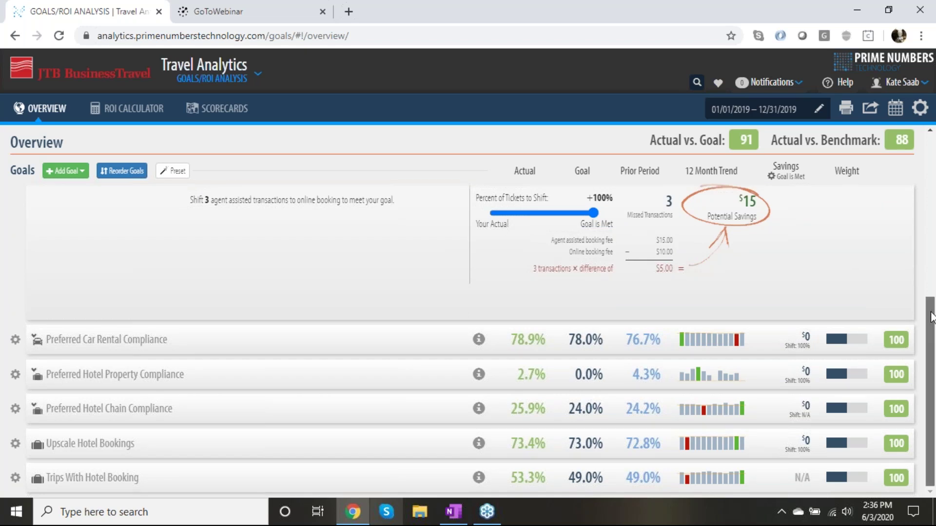
scroll(932, 270, "up", 2)
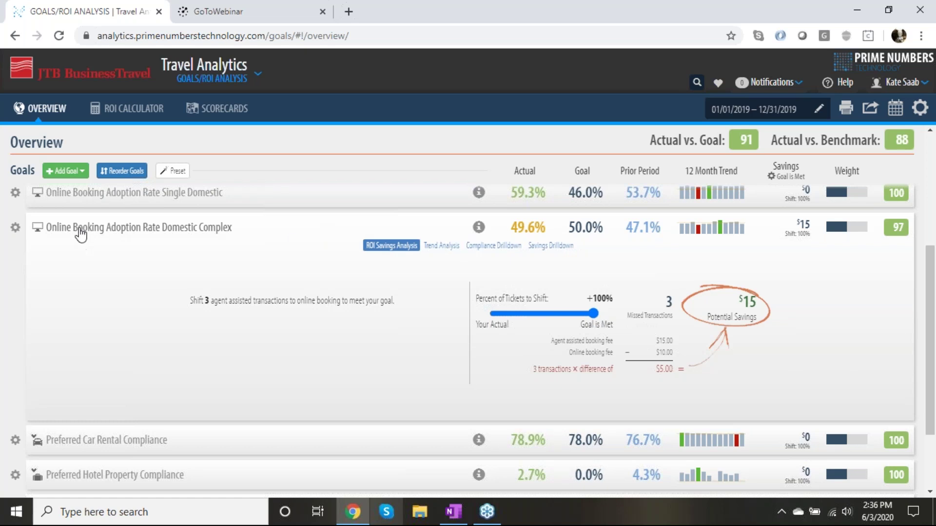
left_click(15, 228)
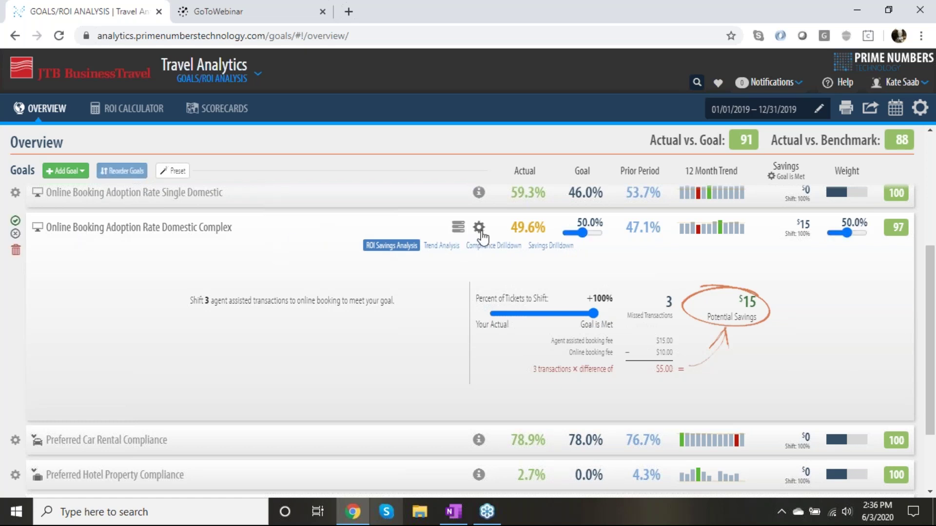
left_click(479, 233)
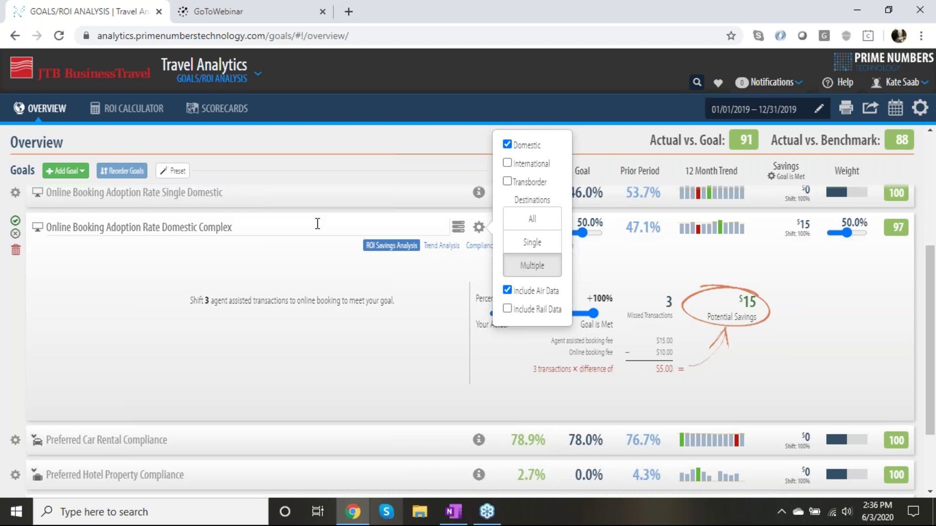
left_click(17, 222)
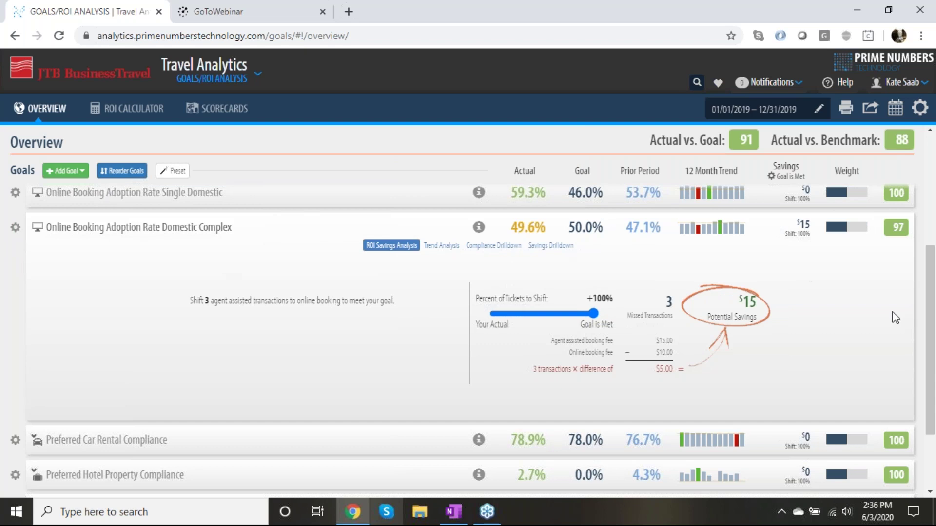
key("alt+Tab")
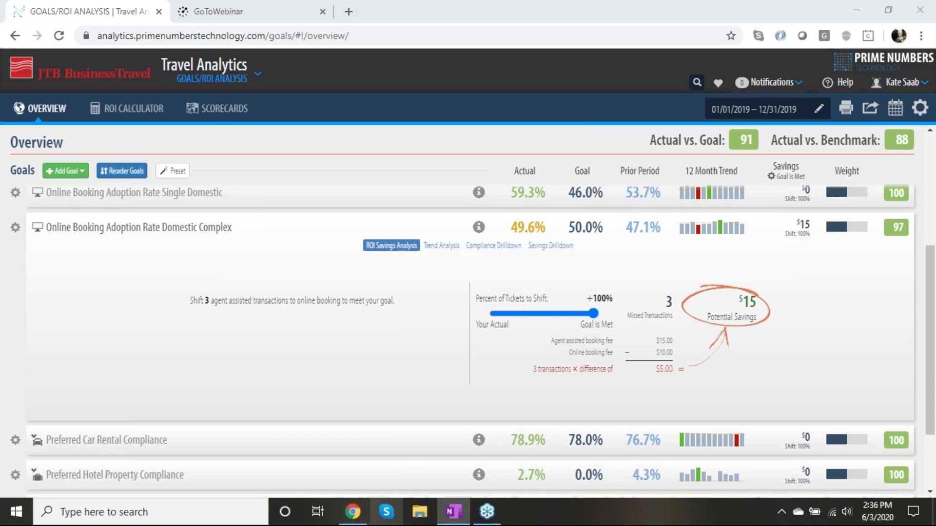
left_click(286, 232)
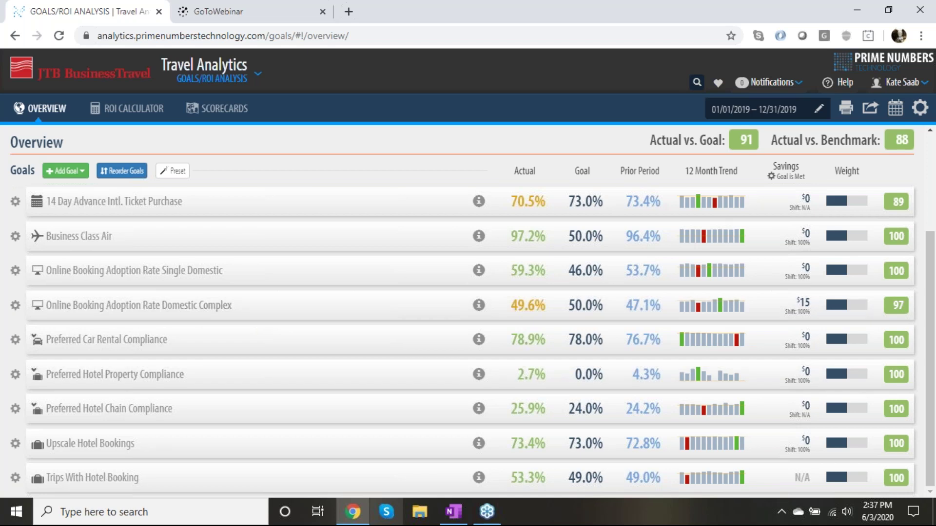
Step: Switch to another open application with alt+Tab
key("alt+Tab")
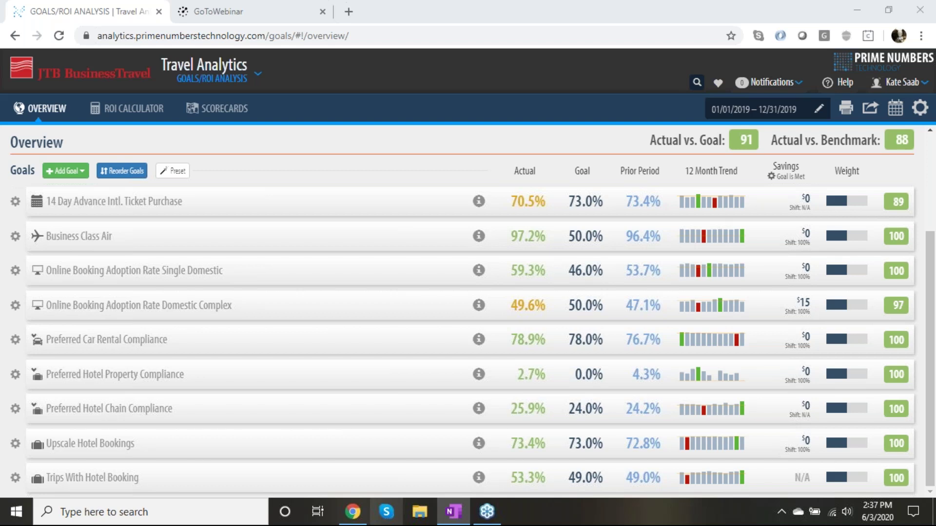
Step: Show Preferred Car Rental Compliance's compliance drilldown chart grouped by department
left_click(302, 351)
left_click(483, 280)
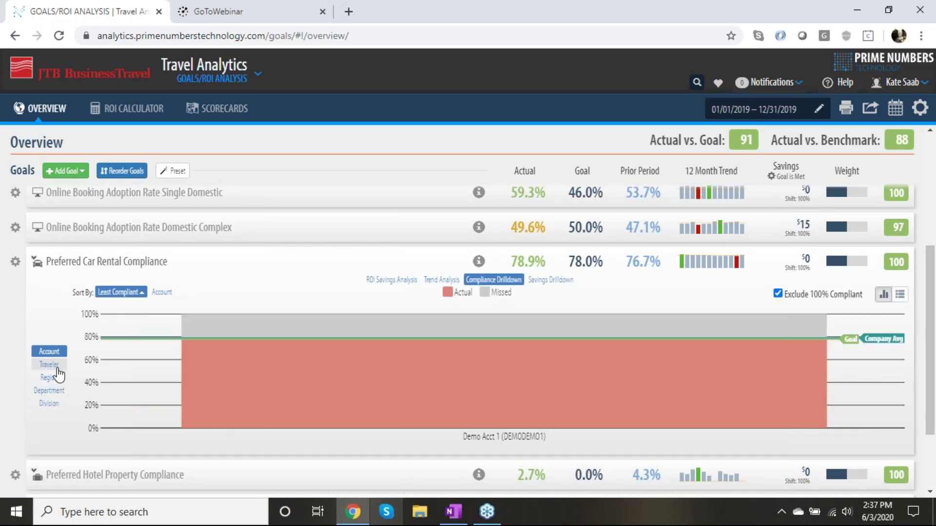
left_click(55, 367)
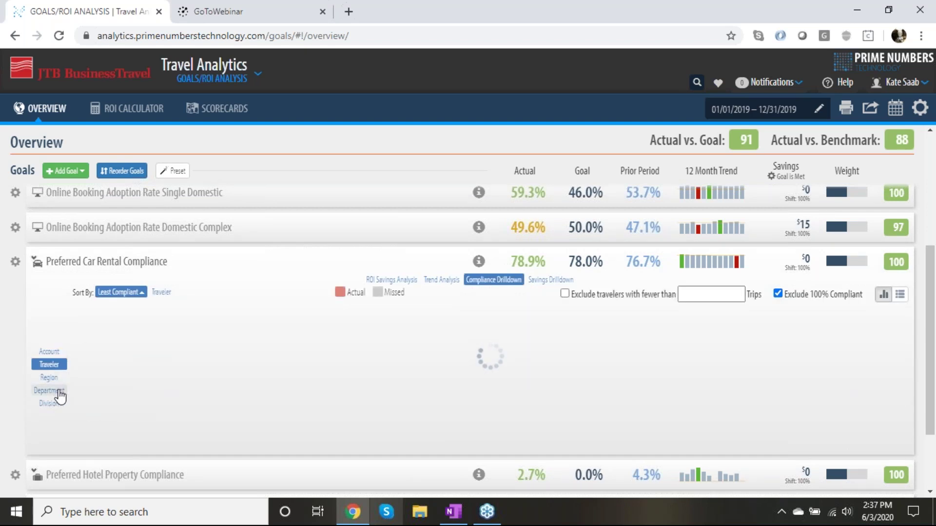
left_click(57, 391)
mouse_move(124, 397)
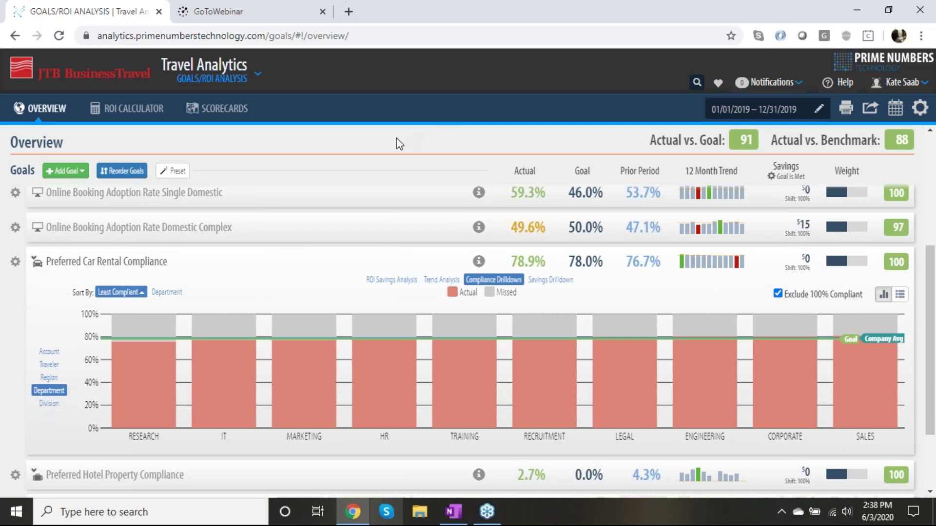
Step: Drill the scorecard down by Department, ranking ten departments from SALES (92) to LEGAL (86)
left_click(233, 111)
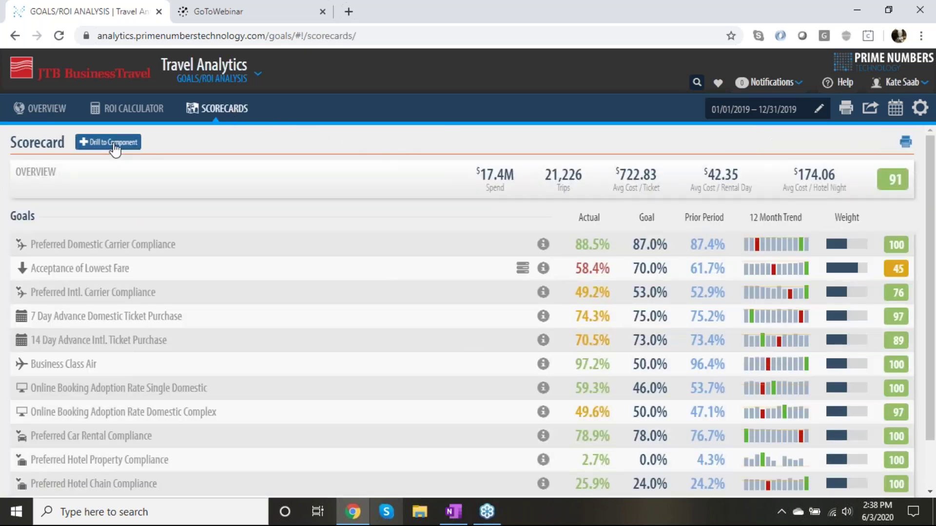
left_click(113, 145)
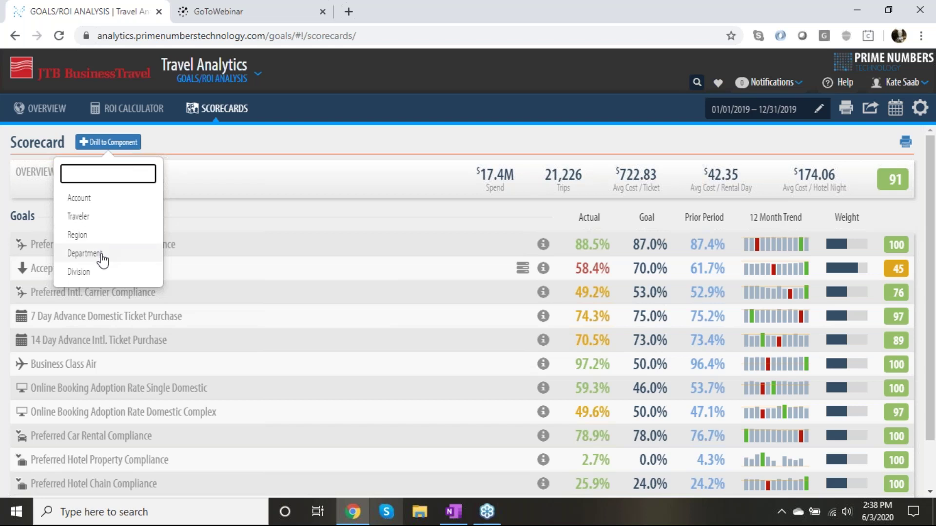
left_click(85, 253)
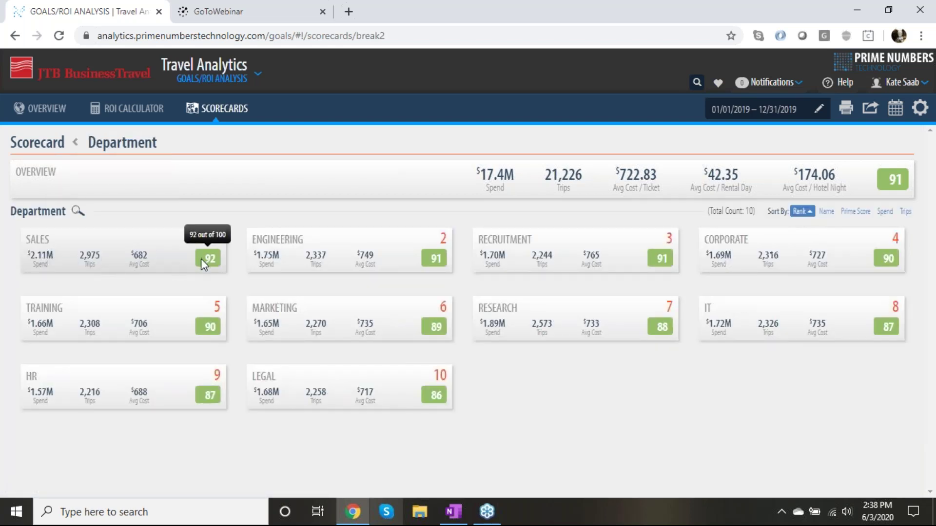
mouse_move(439, 405)
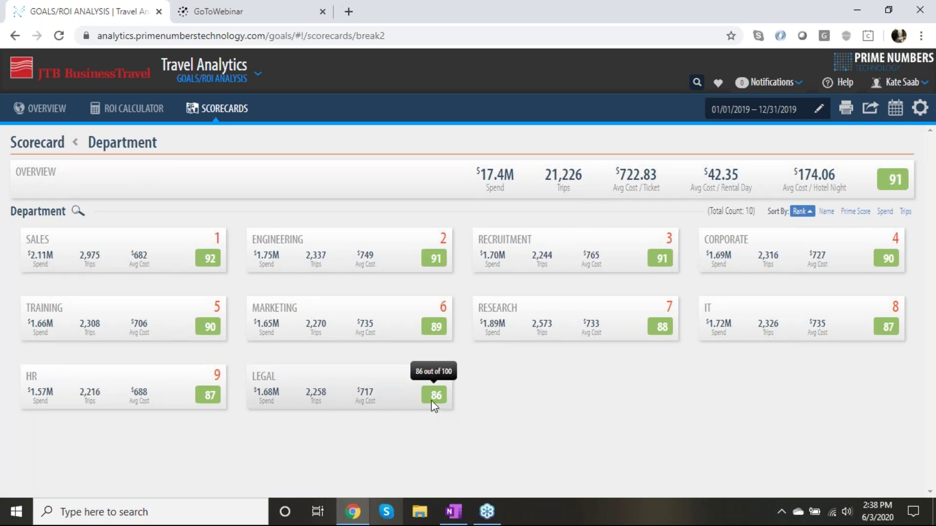
Step: Open the LEGAL department scorecard and review its Preferred Domestic Carrier Compliance traveler exceptions (133 results, $3,230.27 lost savings)
left_click(362, 391)
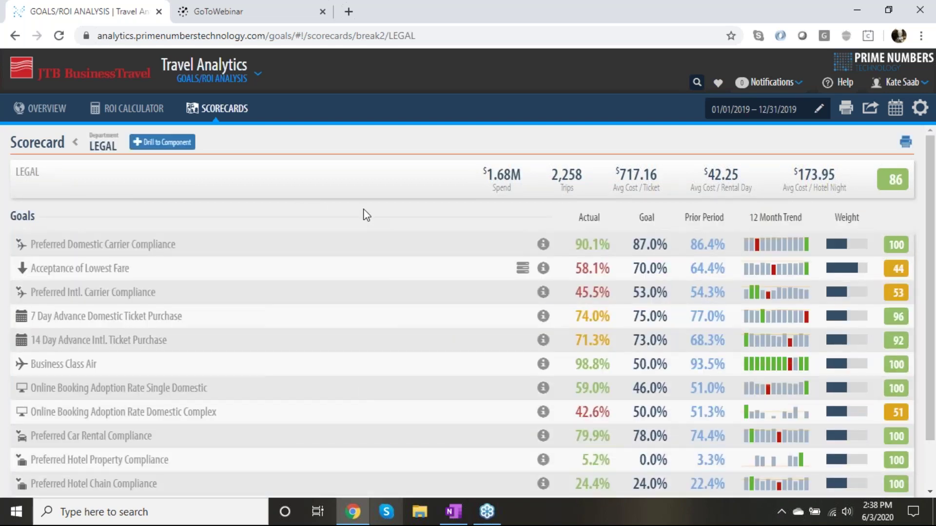
mouse_move(895, 189)
mouse_move(543, 244)
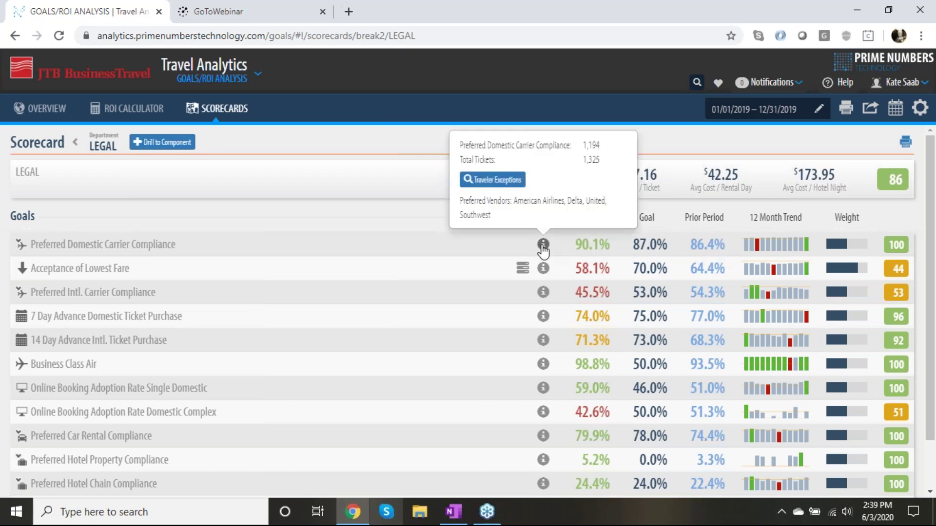
left_click(494, 180)
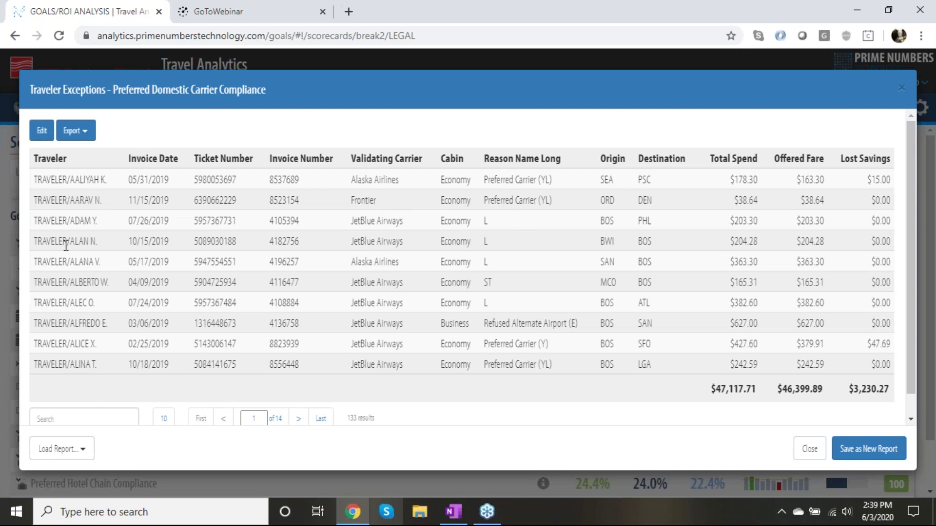
left_click(903, 89)
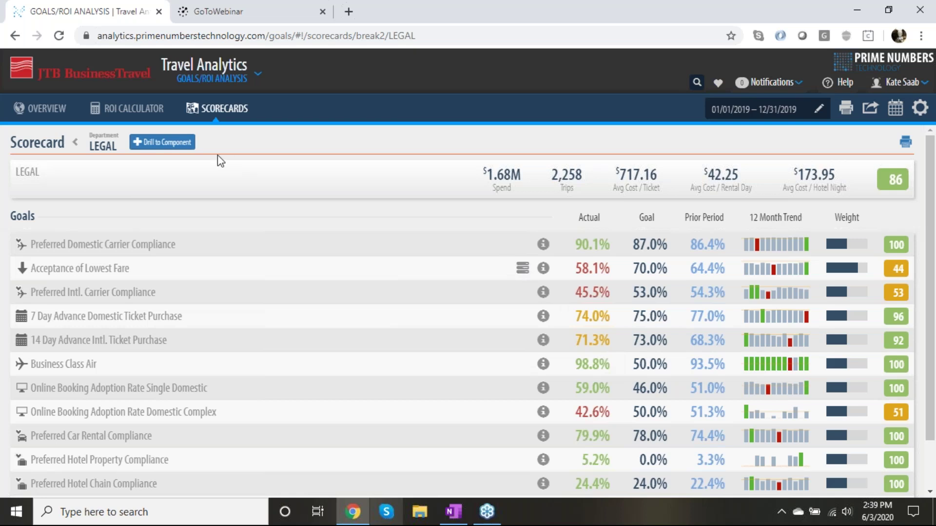
left_click(173, 152)
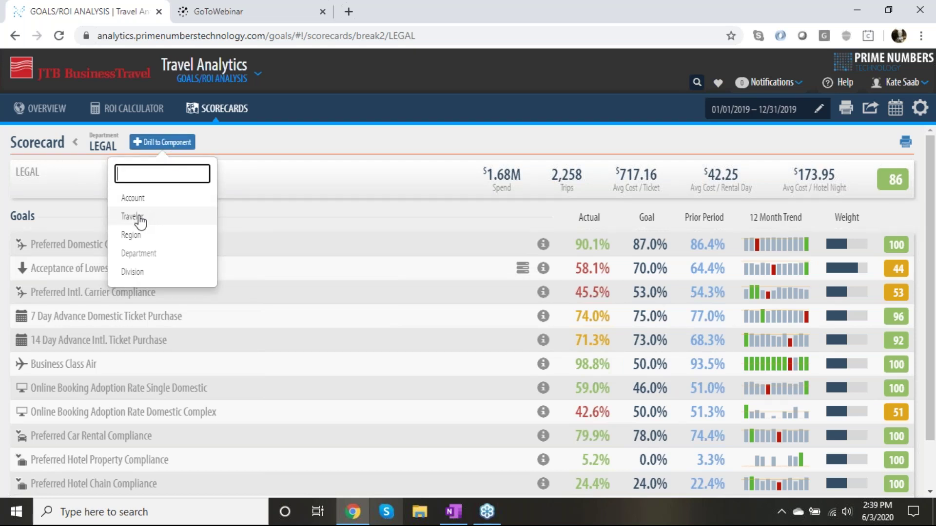
left_click(305, 206)
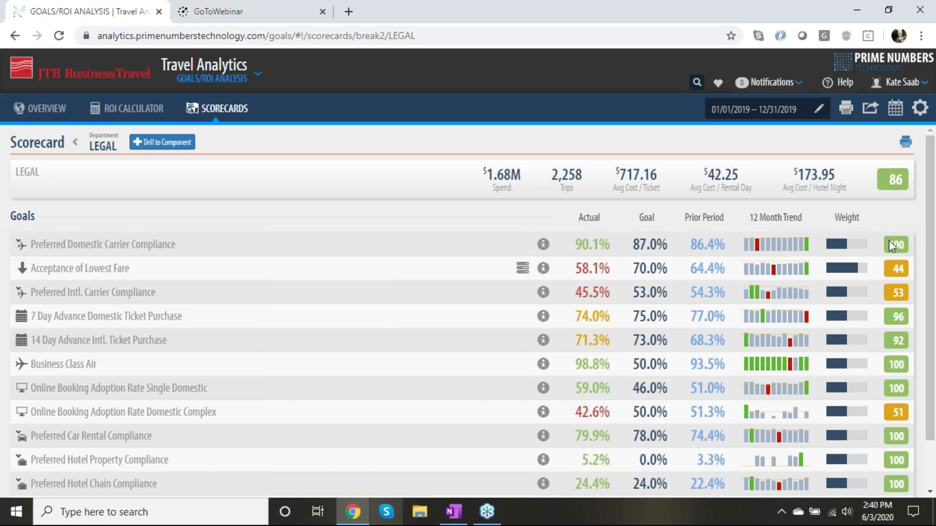
key("alt+Tab")
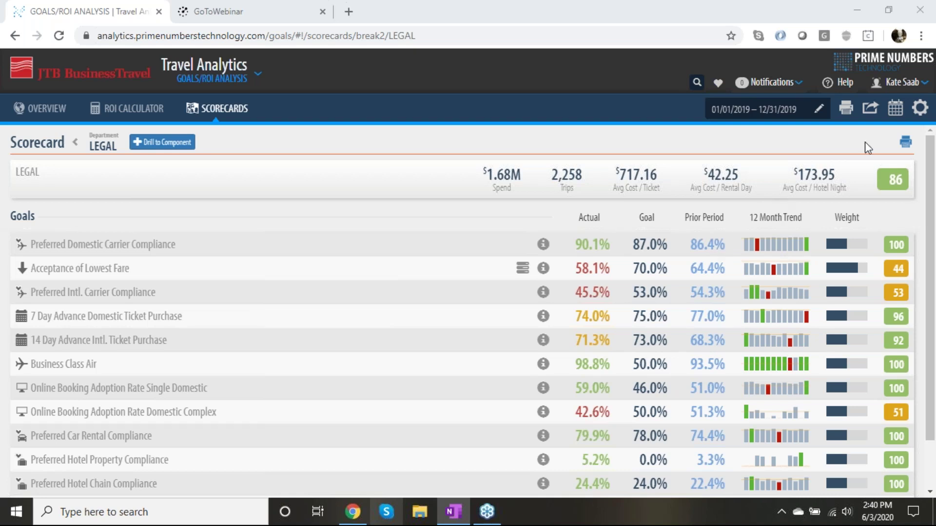
left_click(921, 109)
left_click(920, 110)
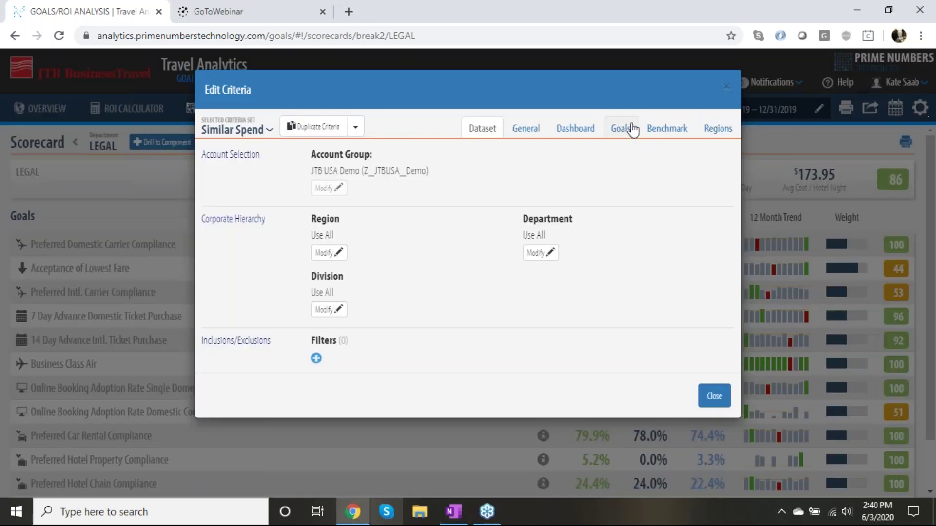
left_click(667, 129)
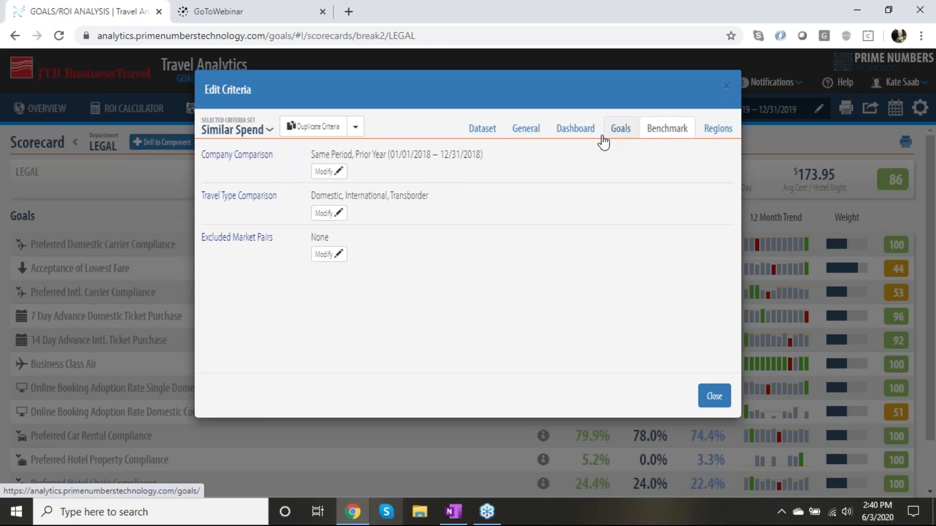
left_click(340, 174)
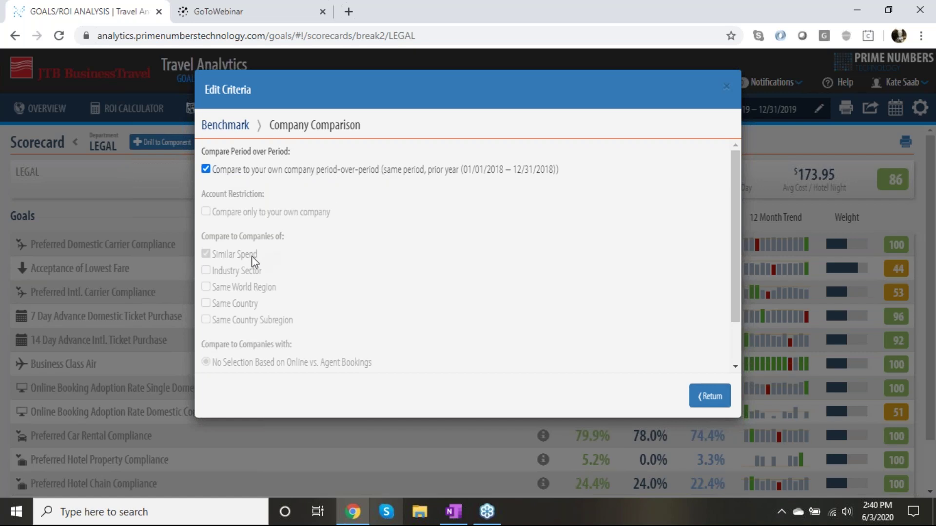
left_click(206, 169)
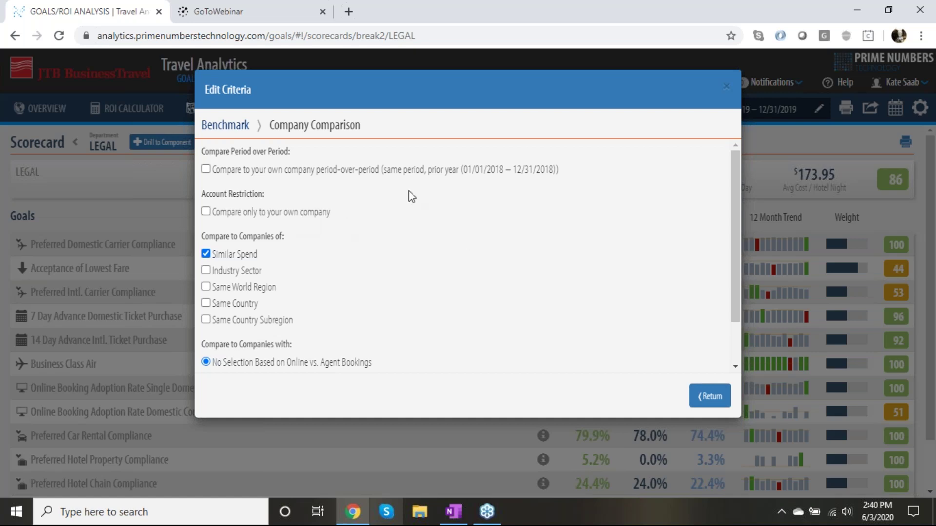
left_click(261, 169)
left_click(702, 395)
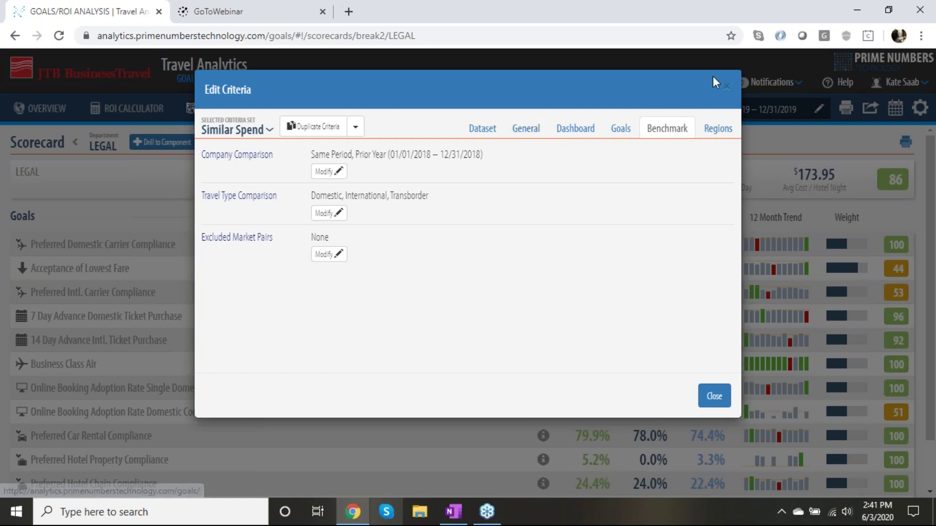
left_click(726, 86)
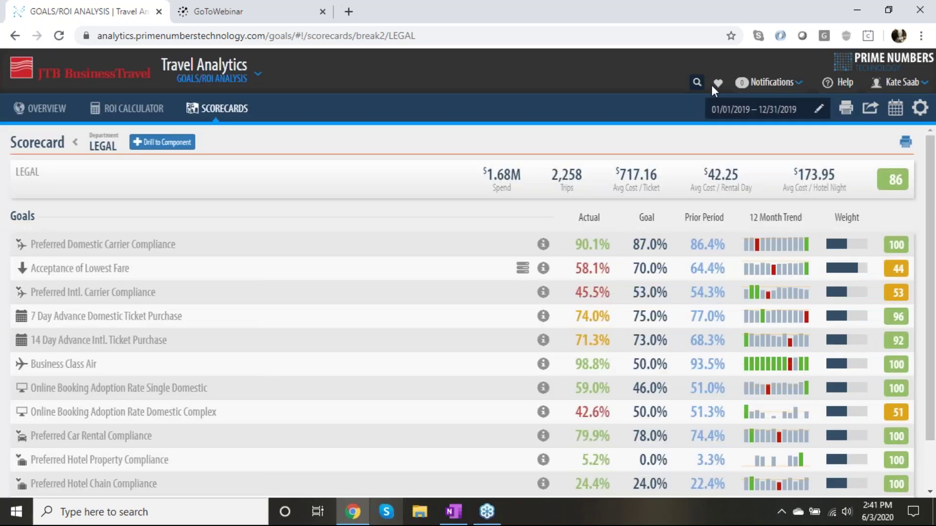
Step: Return to the Goals/ROI Analysis overview showing Actual vs. Goal 91 and Actual vs. Benchmark 88
left_click(184, 87)
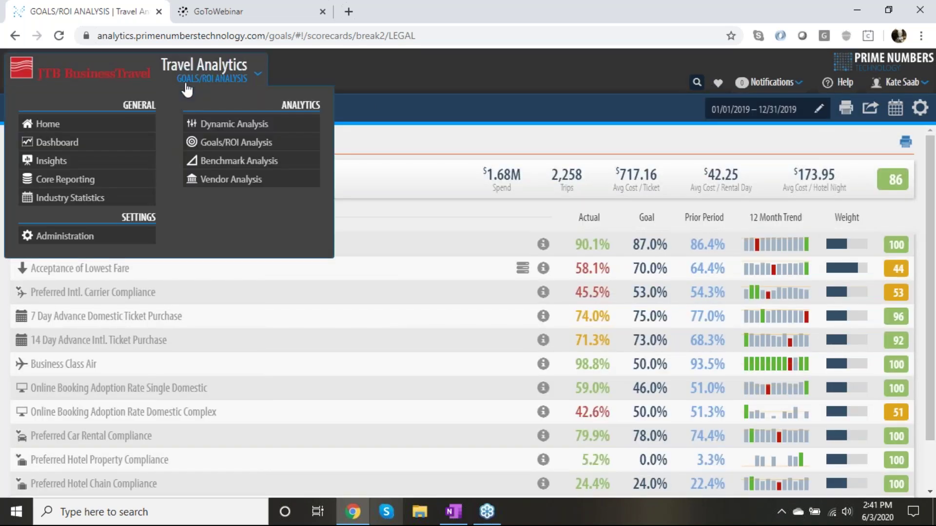
left_click(215, 143)
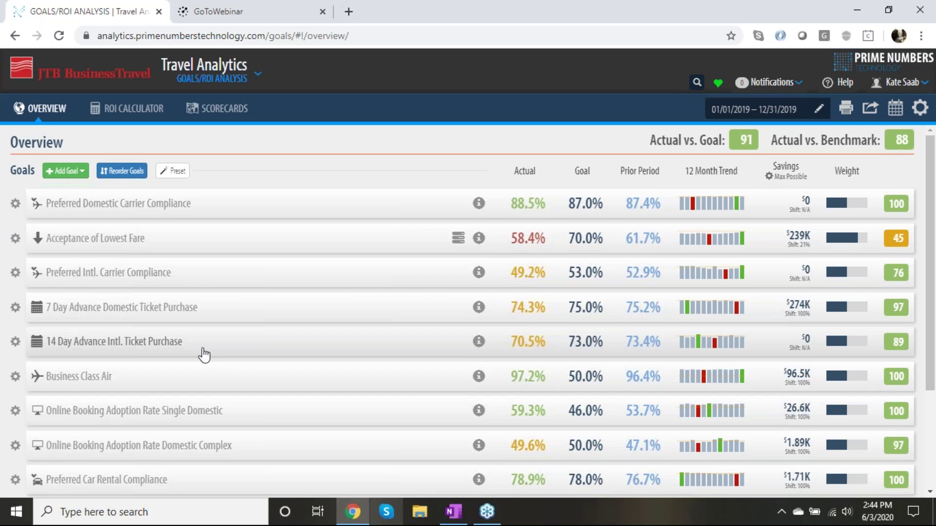
Step: On the ROI Calculator, expand savings details for Preferred Domestic Carrier Compliance and Acceptance of Lowest Fare
left_click(140, 114)
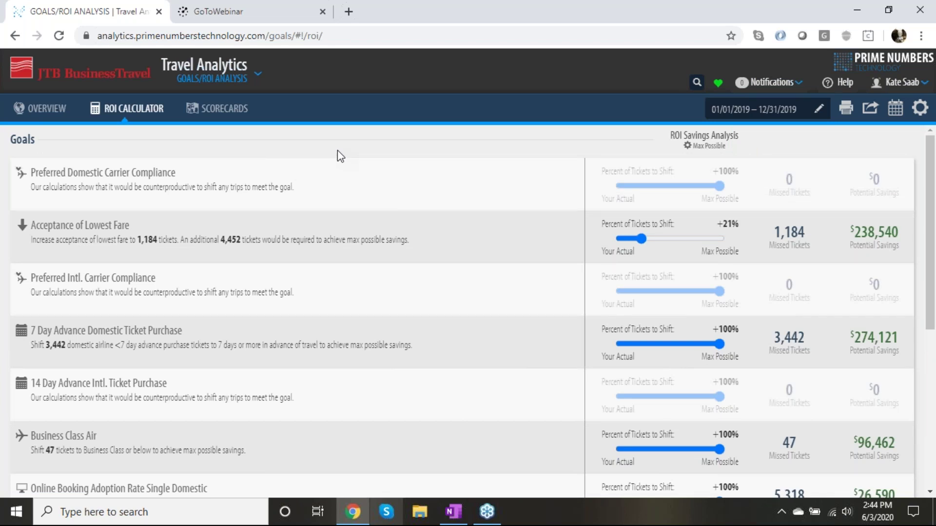
left_click(323, 180)
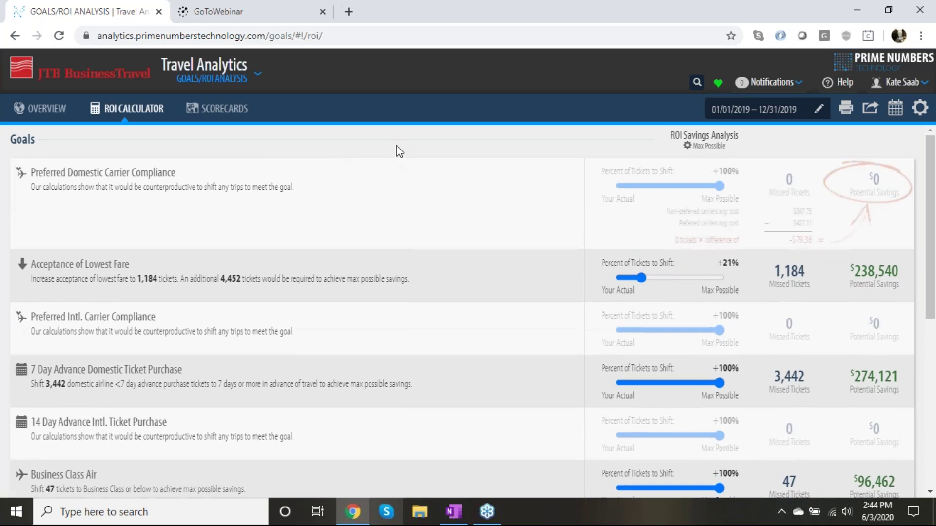
left_click(363, 283)
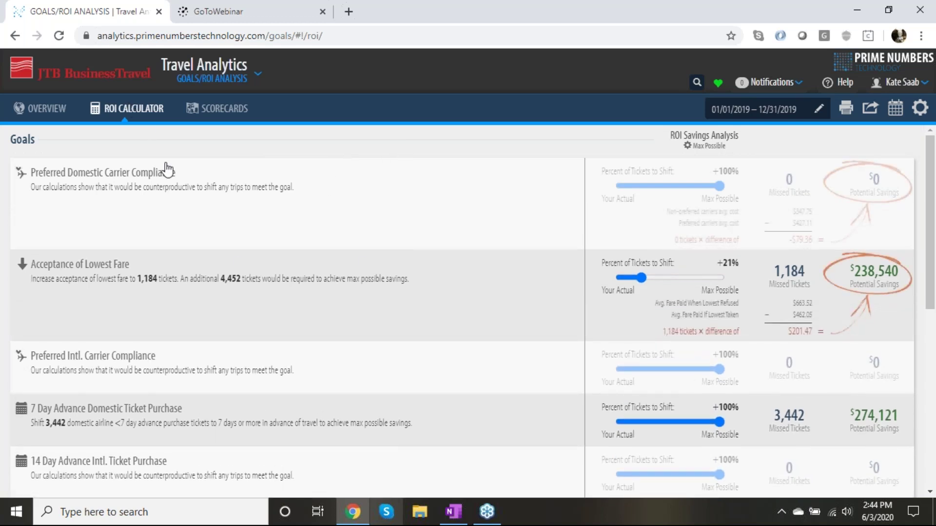